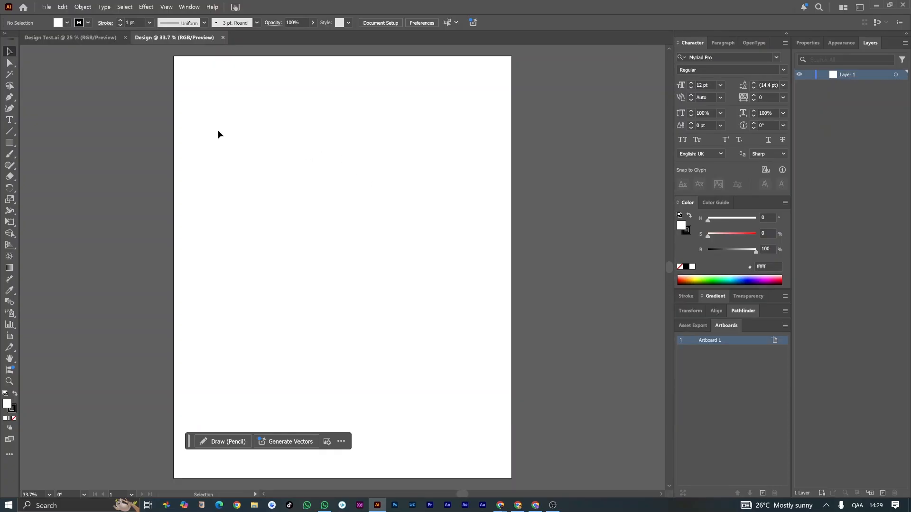
# Place medium-shot-girl-wearing-backpack.jpg from the BGT folder as a linked image, about 885 by 1328 px, starting at the artboard's top-left corner
pyautogui.click(56, 8)
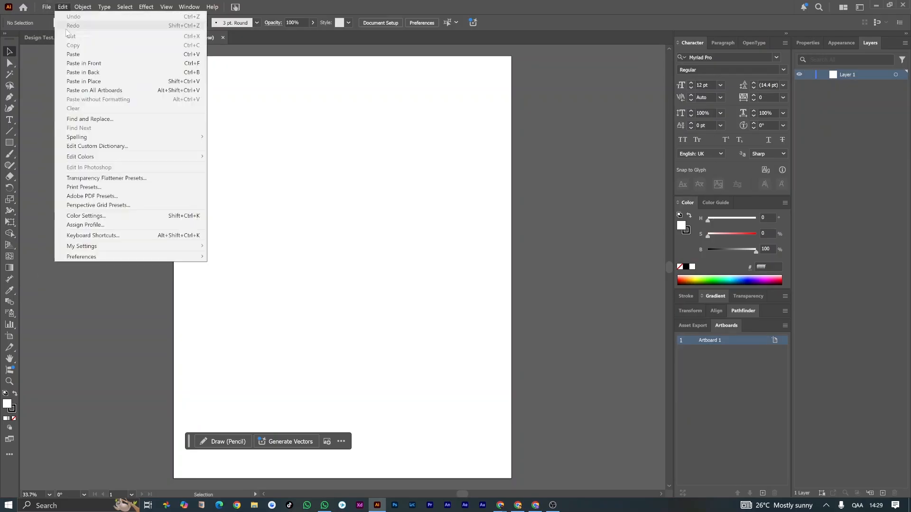
pyautogui.moveTo(48, 10)
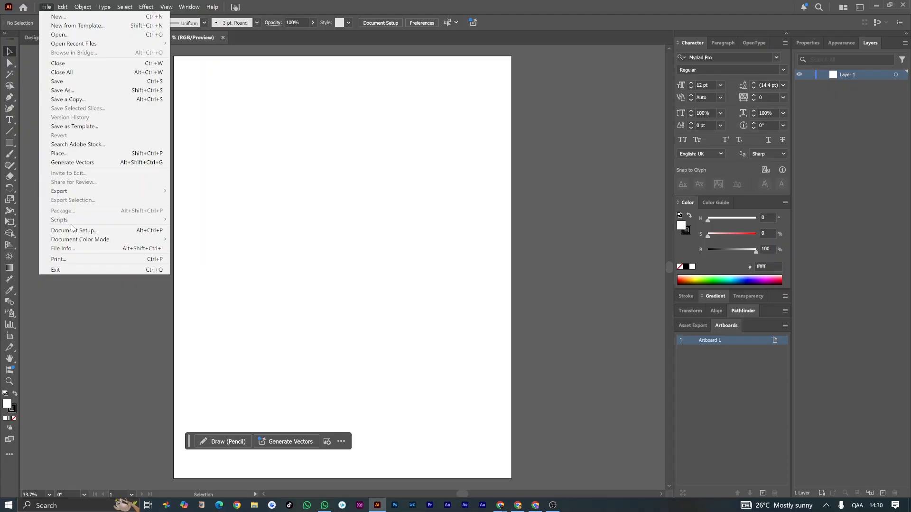
pyautogui.click(69, 153)
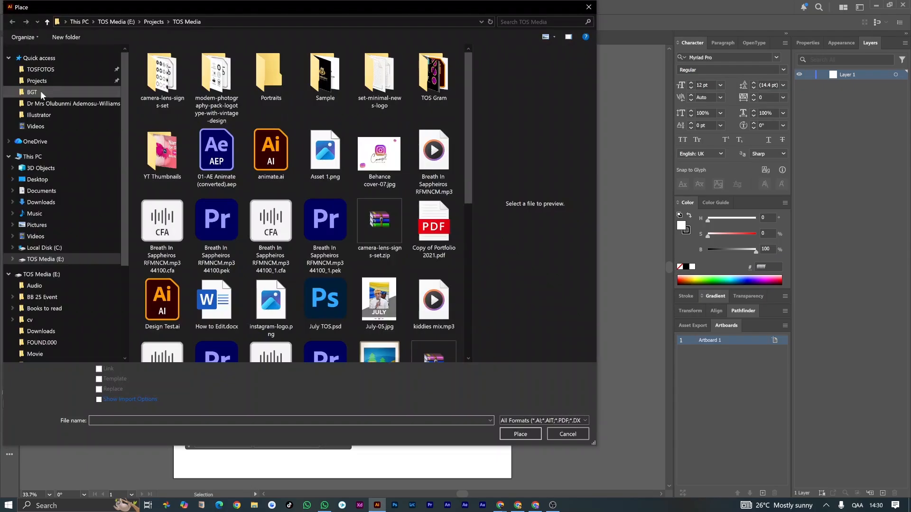
pyautogui.moveTo(467, 74); pyautogui.dragTo(471, 303)
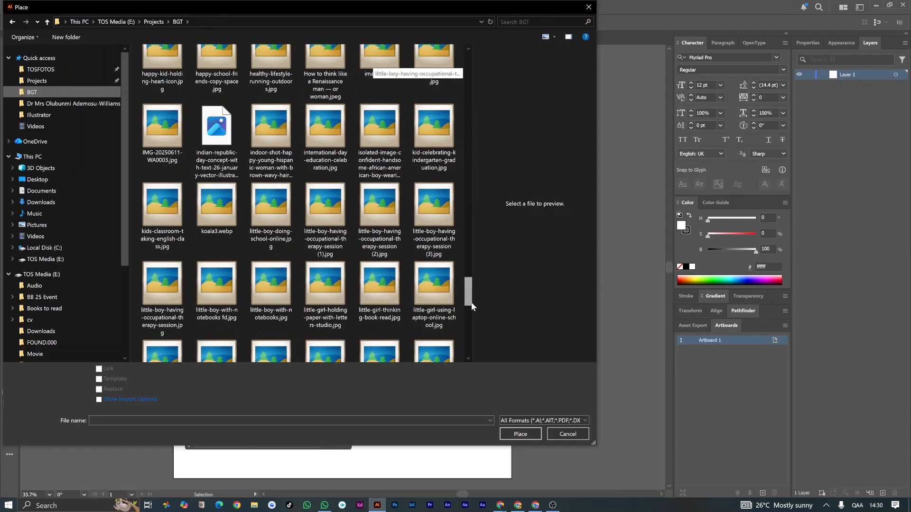
pyautogui.scroll(-10, 377, 260)
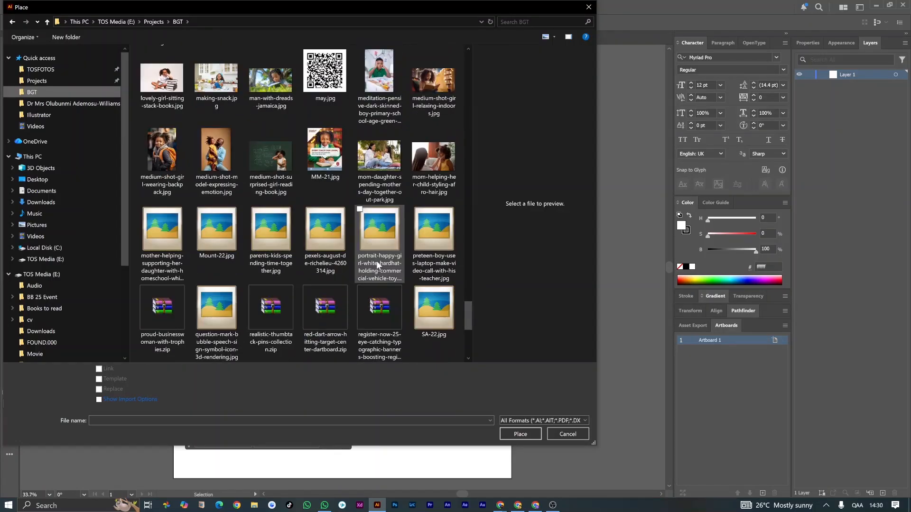
pyautogui.scroll(4, 376, 261)
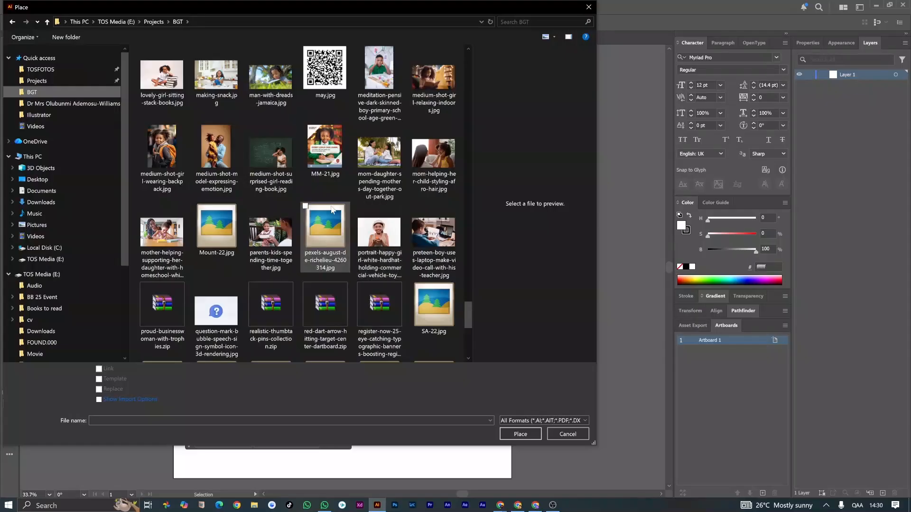
pyautogui.moveTo(467, 307)
pyautogui.mouseDown()
pyautogui.moveTo(464, 324)
pyautogui.moveTo(465, 309)
pyautogui.mouseUp()
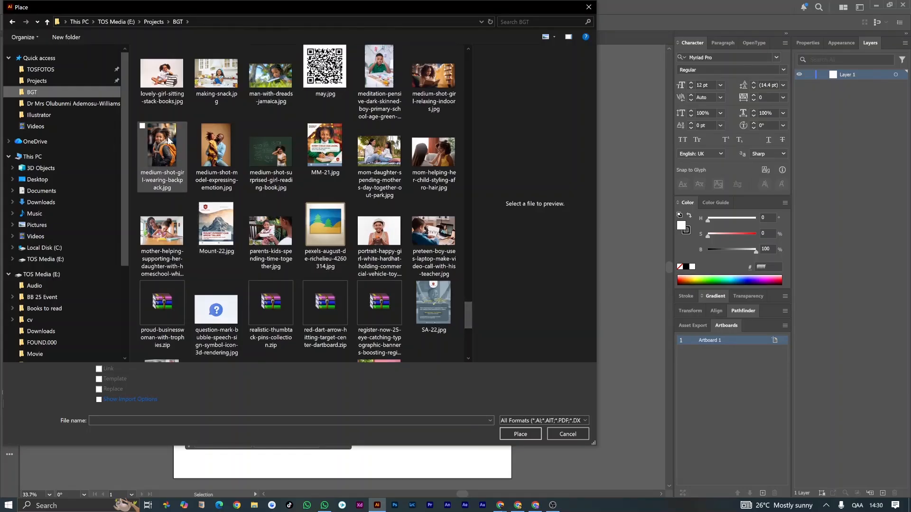
pyautogui.click(169, 140)
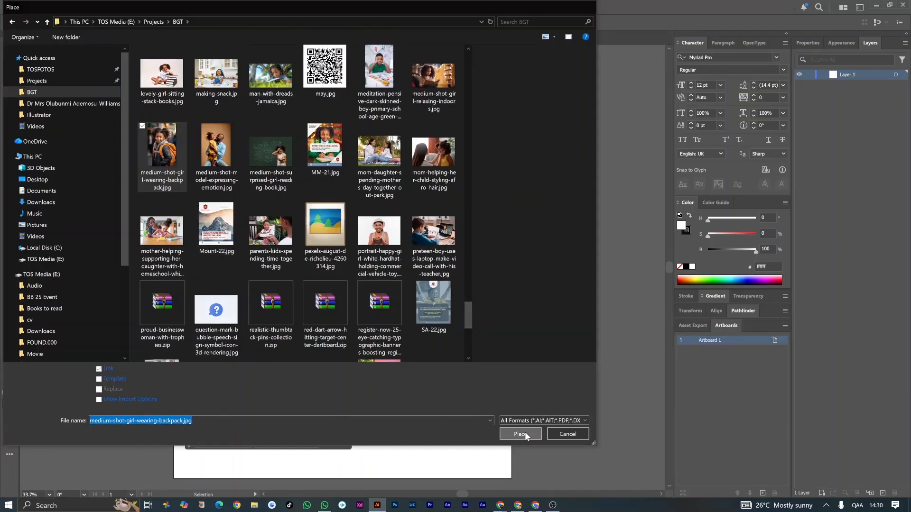
pyautogui.click(524, 433)
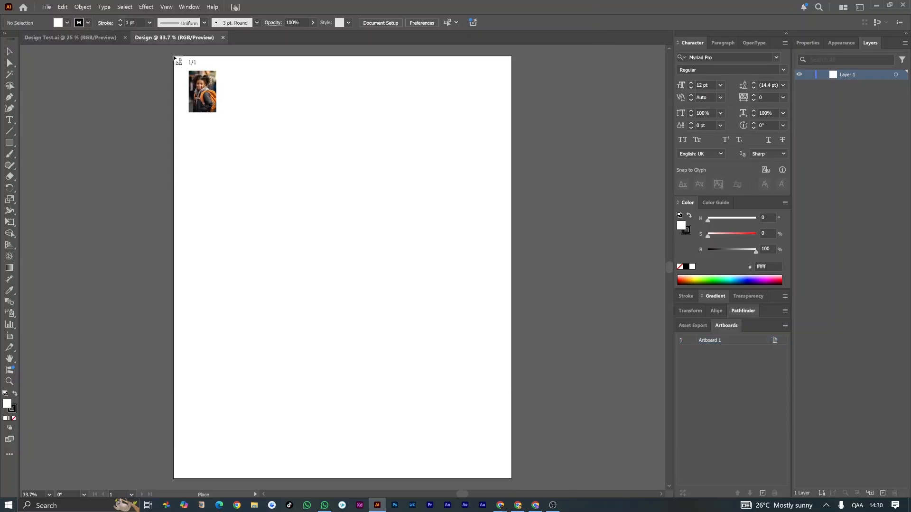
pyautogui.moveTo(176, 58); pyautogui.dragTo(532, 472)
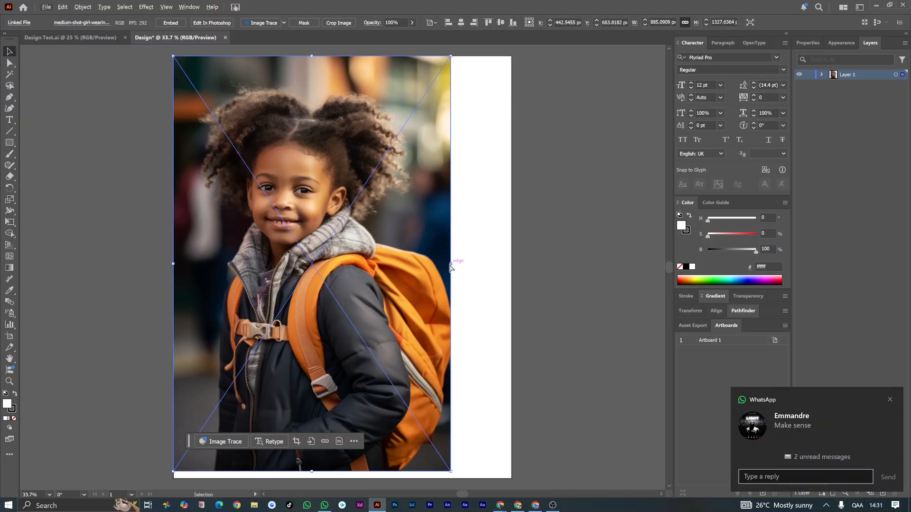
# Scale the photo proportionally to about 1419 by 2128 px and reposition it so the girl is framed over the whole artboard
pyautogui.moveTo(476, 279); pyautogui.dragTo(551, 297)
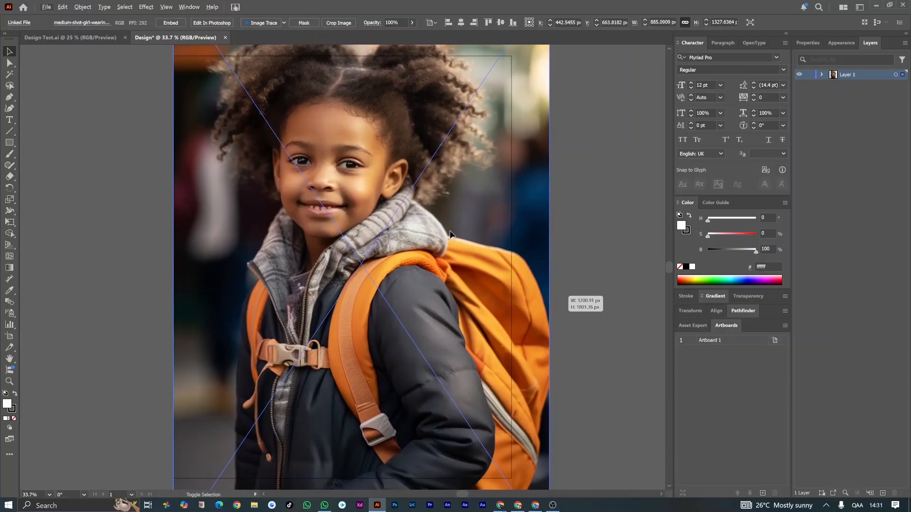
pyautogui.moveTo(443, 226)
pyautogui.mouseDown()
pyautogui.moveTo(424, 237)
pyautogui.moveTo(468, 260)
pyautogui.moveTo(514, 258)
pyautogui.mouseUp()
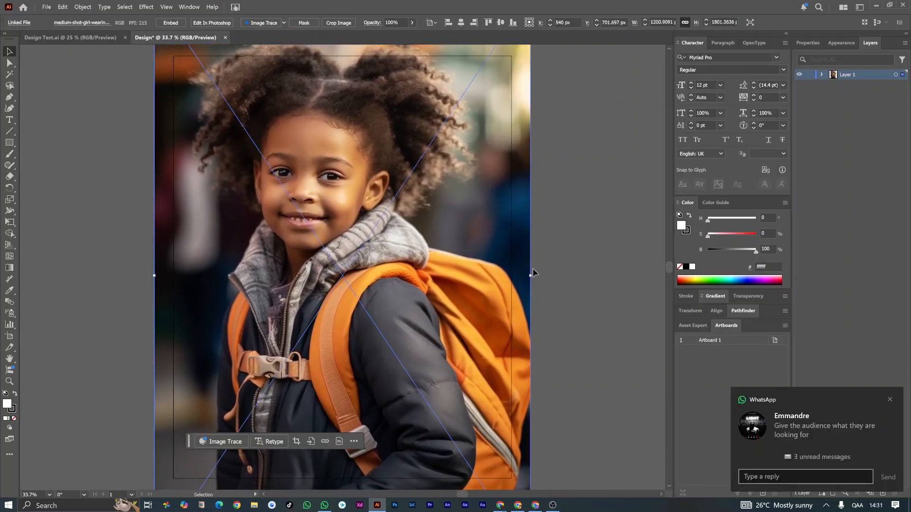
pyautogui.moveTo(531, 277); pyautogui.dragTo(563, 278)
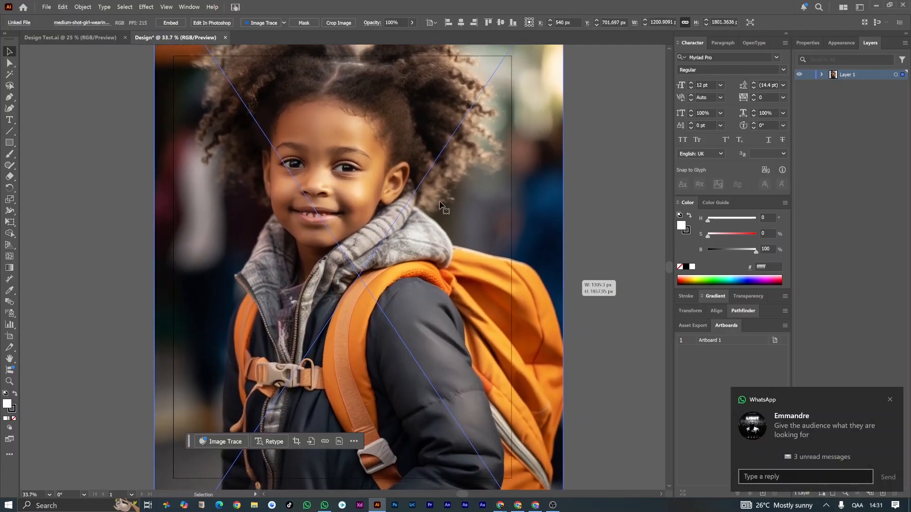
pyautogui.moveTo(440, 205); pyautogui.dragTo(435, 219)
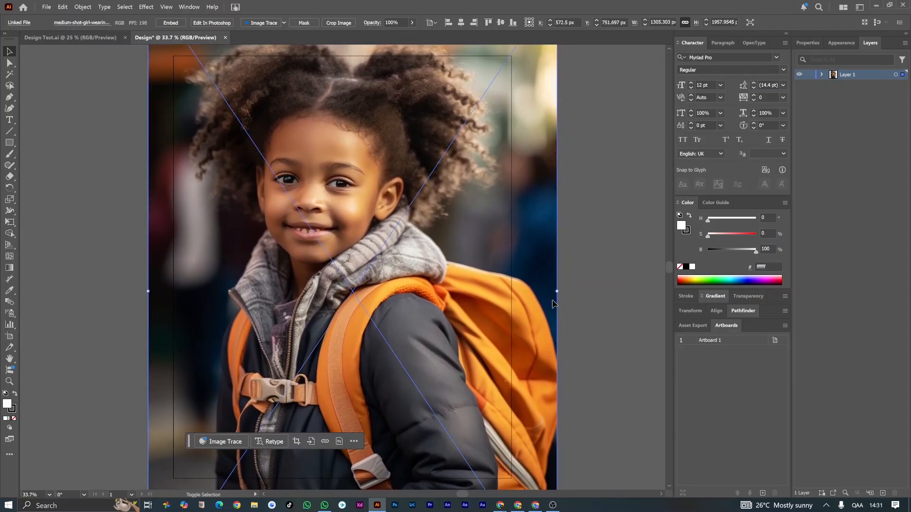
pyautogui.moveTo(572, 293); pyautogui.dragTo(607, 294)
pyautogui.moveTo(428, 243)
pyautogui.mouseDown()
pyautogui.moveTo(422, 212)
pyautogui.moveTo(420, 223)
pyautogui.mouseUp()
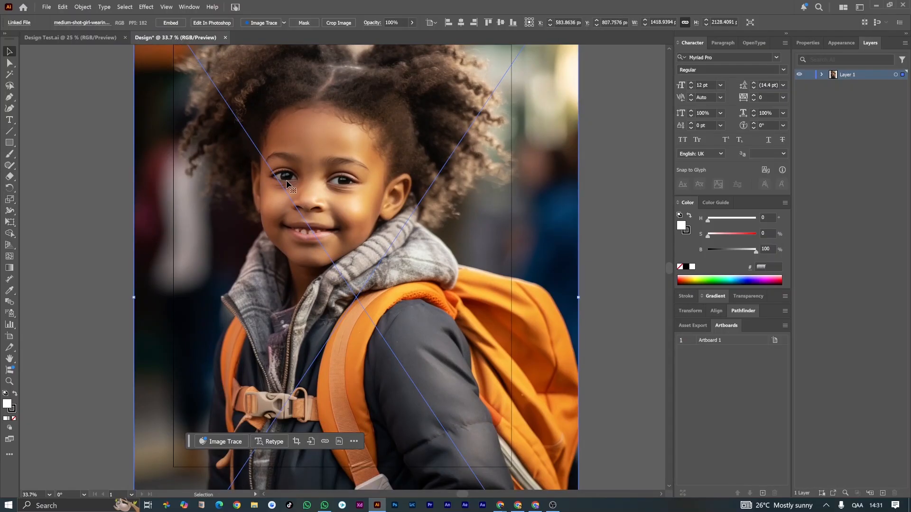
pyautogui.scroll(2, 286, 181)
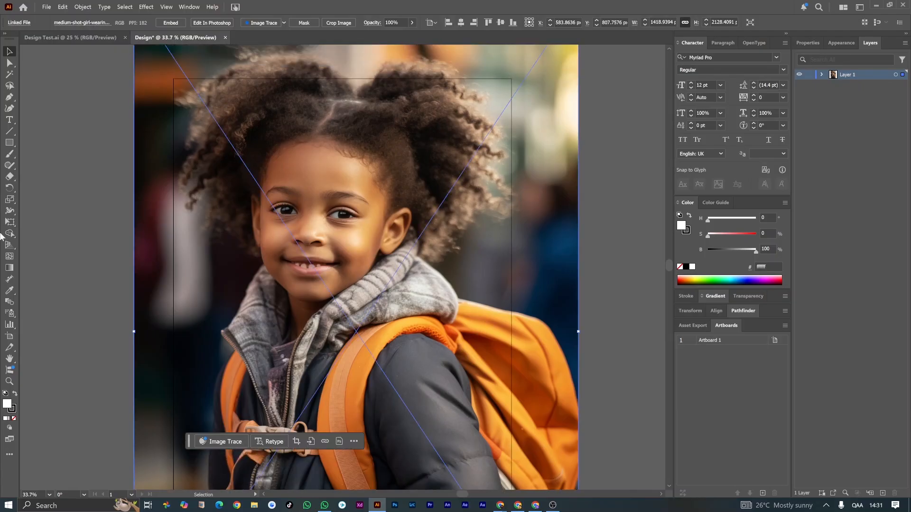
# Draw a rectangle over the artboard area and, with proportions unlinked, set it to 1080 px wide and 1350 px high
pyautogui.click(9, 144)
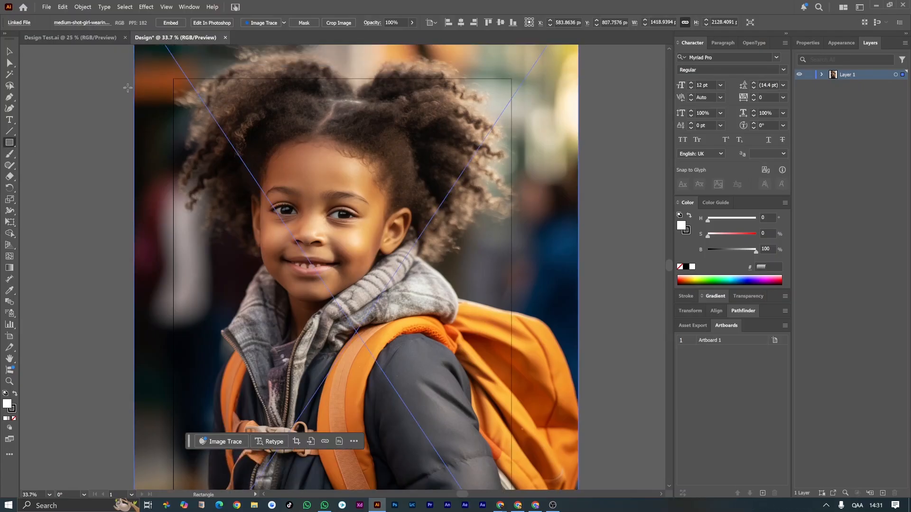
pyautogui.moveTo(174, 72); pyautogui.dragTo(512, 438)
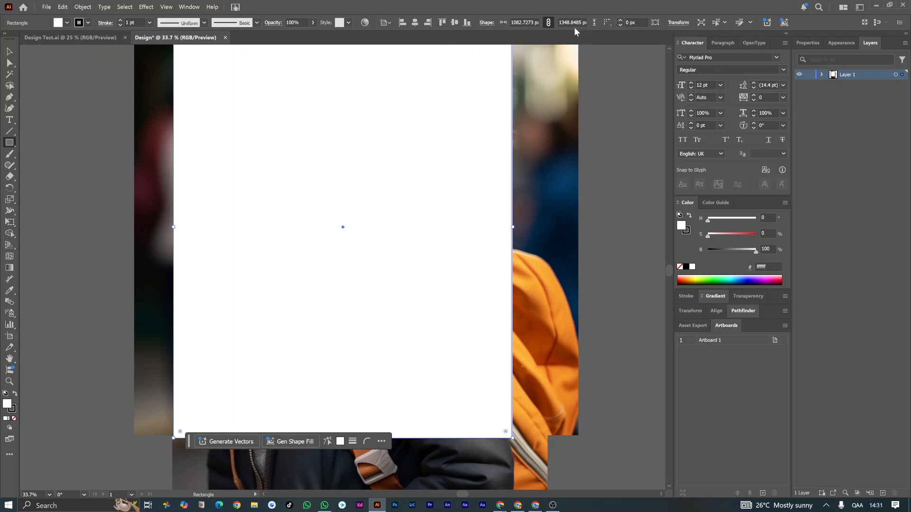
pyautogui.click(548, 23)
pyautogui.click(516, 22)
pyautogui.hotkey('ctrl', 'a')
pyautogui.write('1')
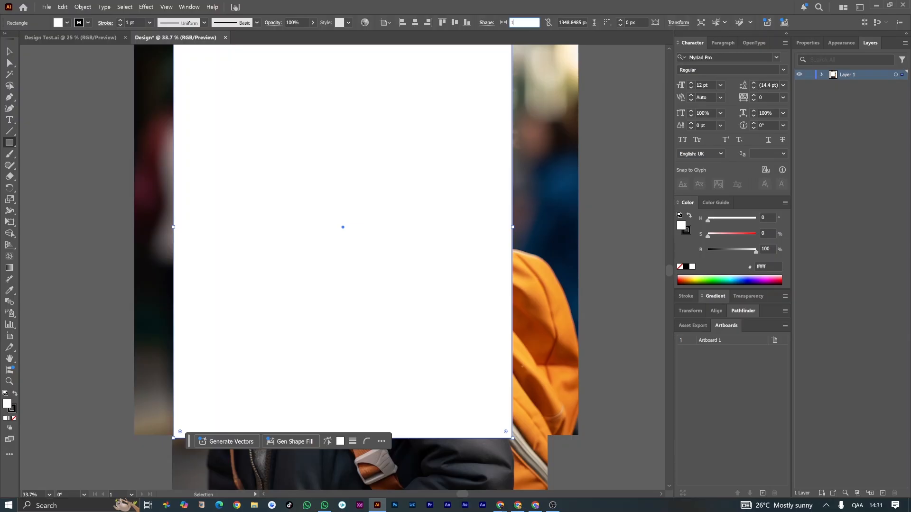
pyautogui.press('Tab')
pyautogui.write('1')
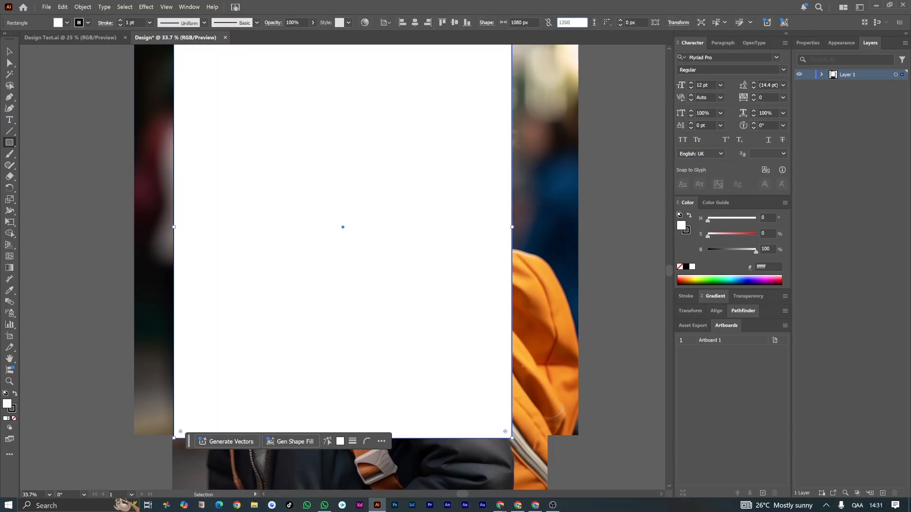
pyautogui.press('Return')
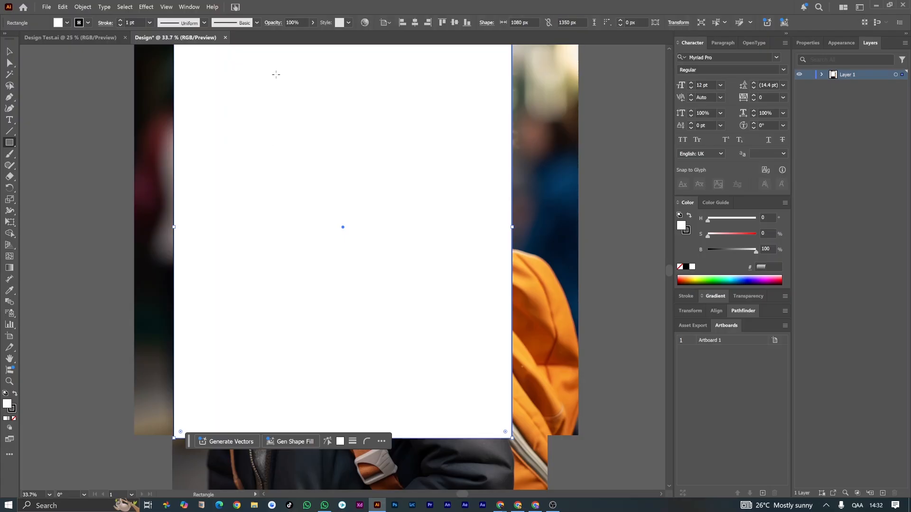
# Center the rectangle horizontally and vertically on the artboard and link its width and height proportions again
pyautogui.click(415, 23)
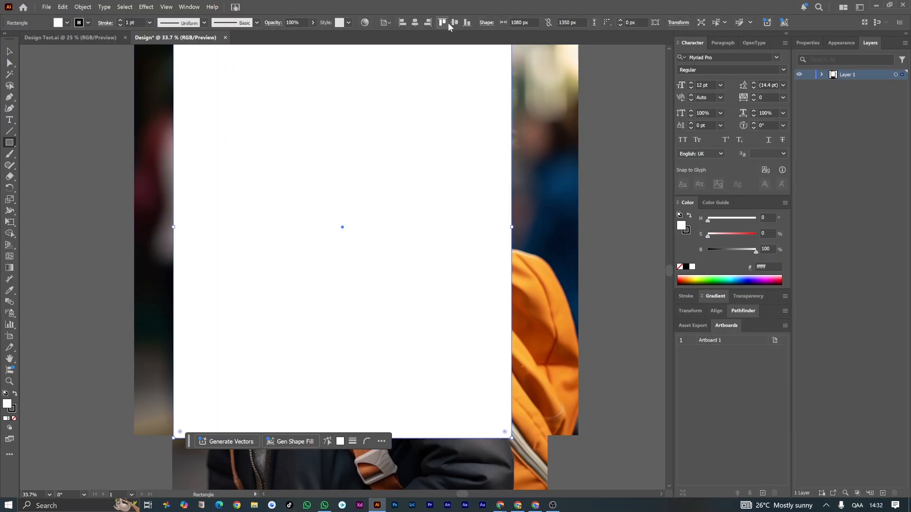
pyautogui.click(454, 22)
pyautogui.click(549, 22)
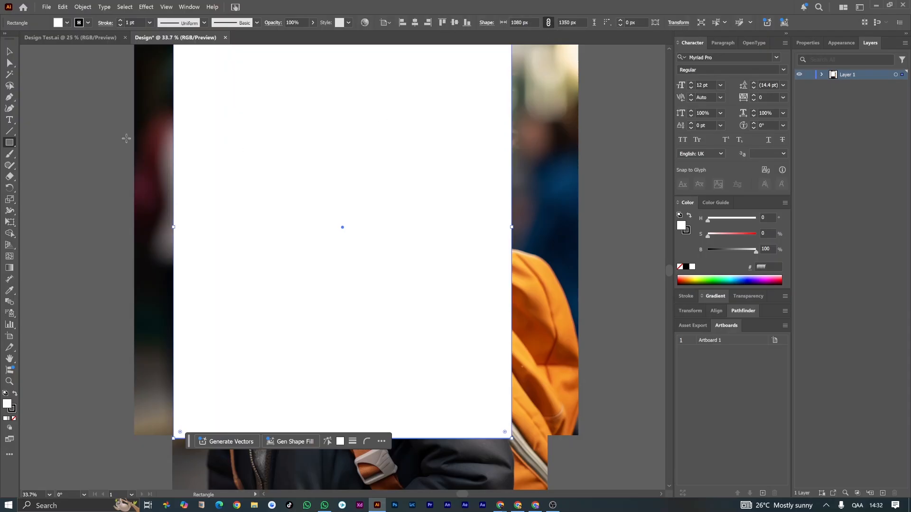
# Select the rectangle together with the photo and make a clipping mask that crops the photo to the artboard
pyautogui.click(9, 51)
pyautogui.moveTo(101, 96); pyautogui.dragTo(280, 213)
pyautogui.rightClick(306, 161)
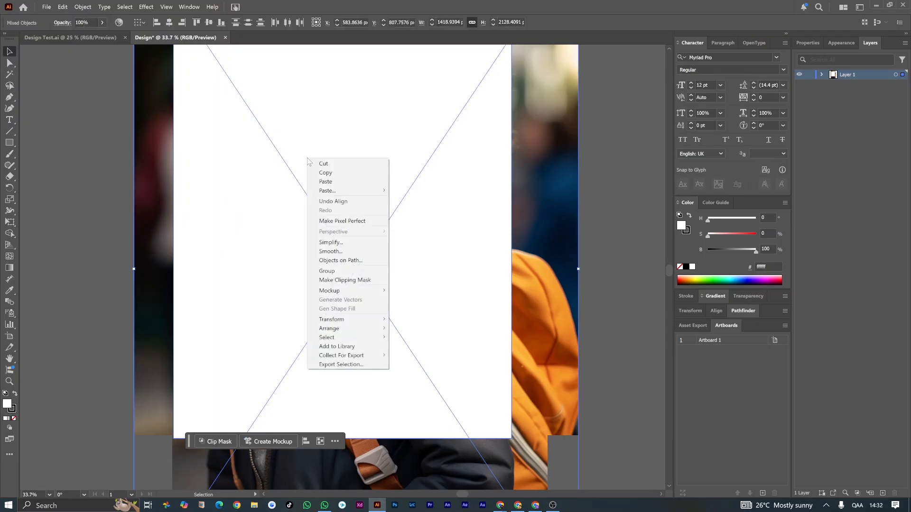
pyautogui.click(345, 283)
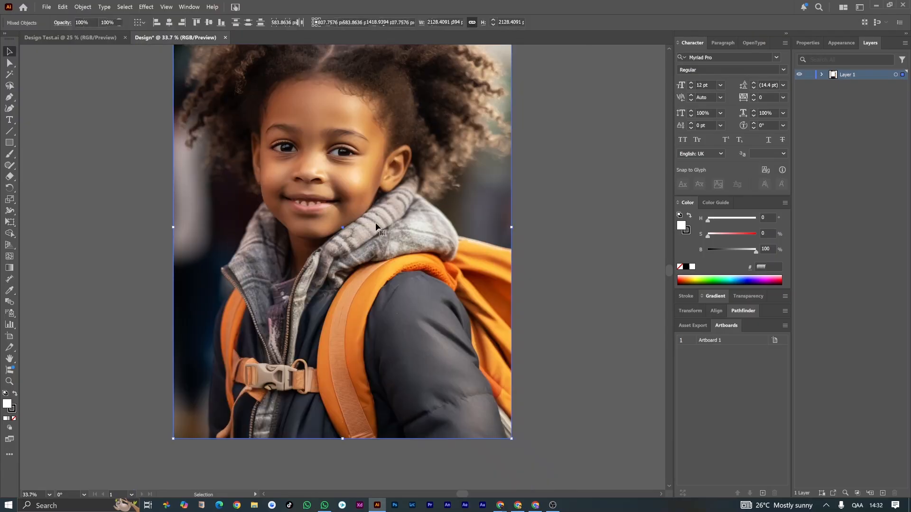
pyautogui.scroll(3, 339, 241)
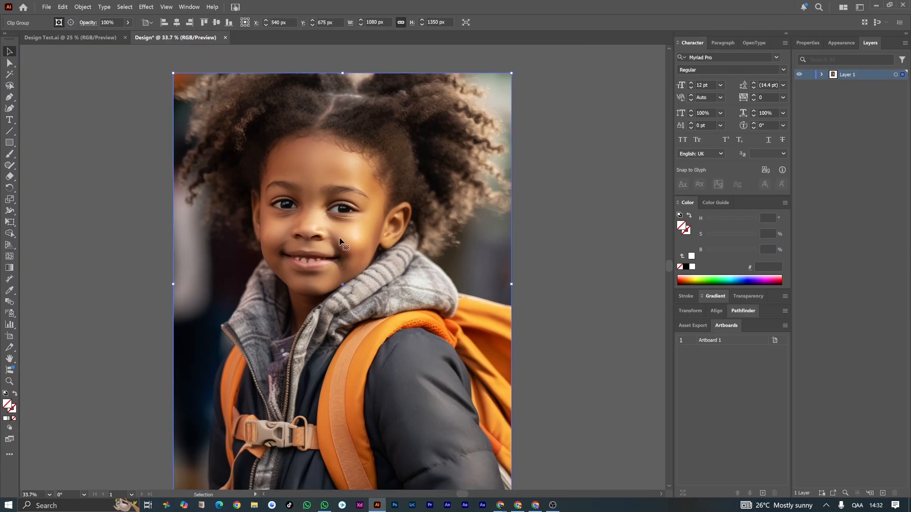
pyautogui.scroll(-1, 339, 241)
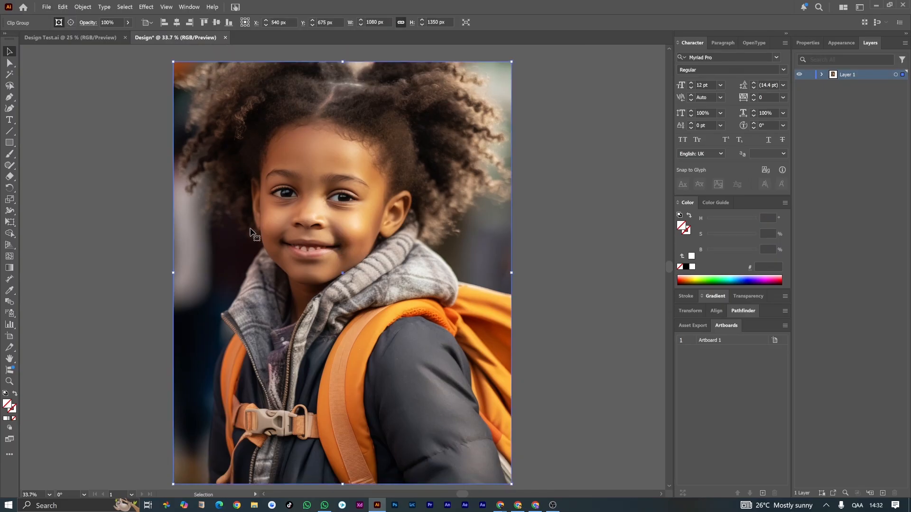
# Add the vertical point text "design" on the empty canvas to the left of the artboard
pyautogui.click(11, 121)
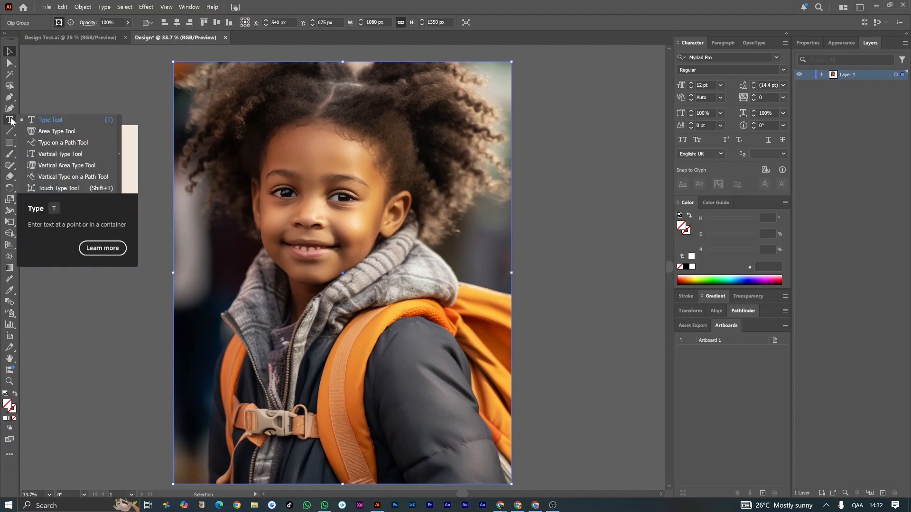
pyautogui.click(57, 157)
pyautogui.click(87, 135)
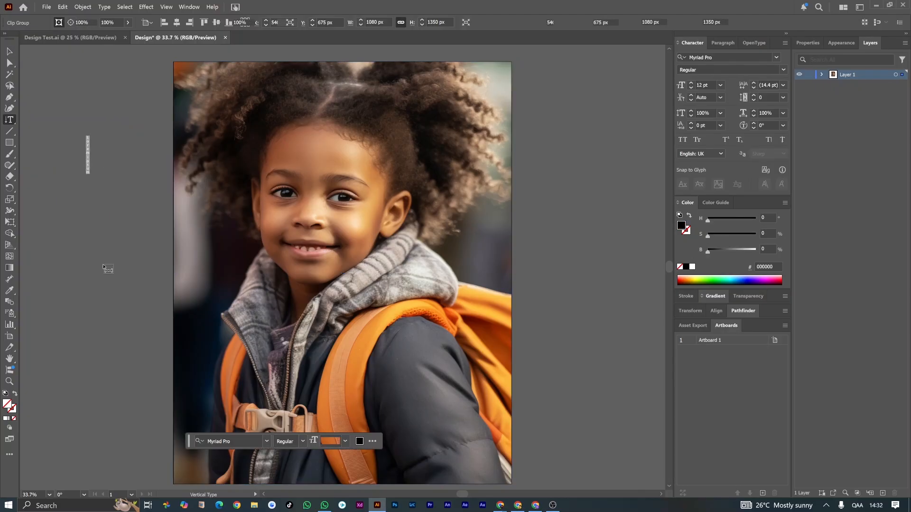
pyautogui.write('design')
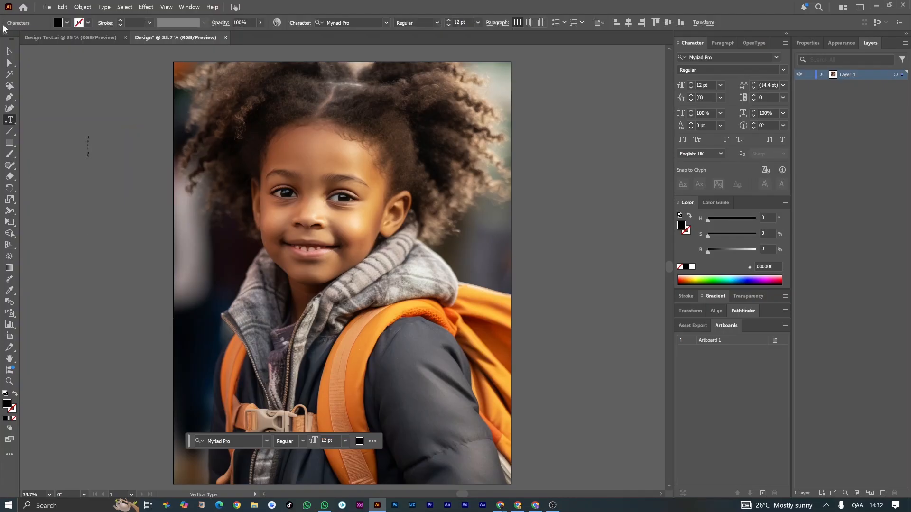
pyautogui.click(10, 54)
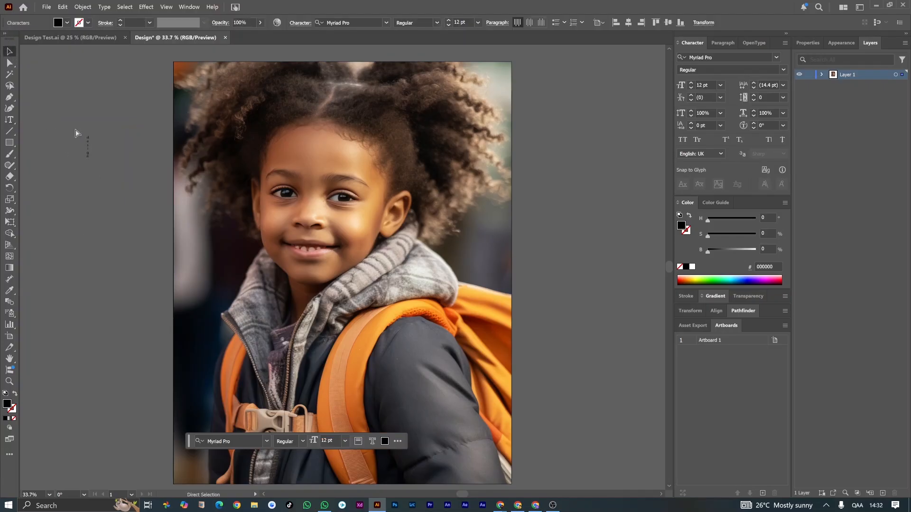
# Select the vertical "design" text and change its font to TacticSans-Blk
pyautogui.click(90, 154)
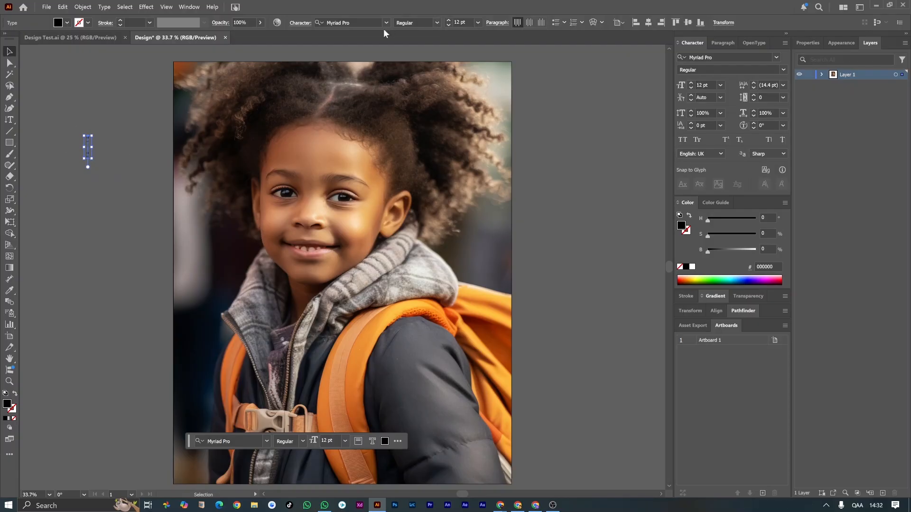
pyautogui.click(371, 22)
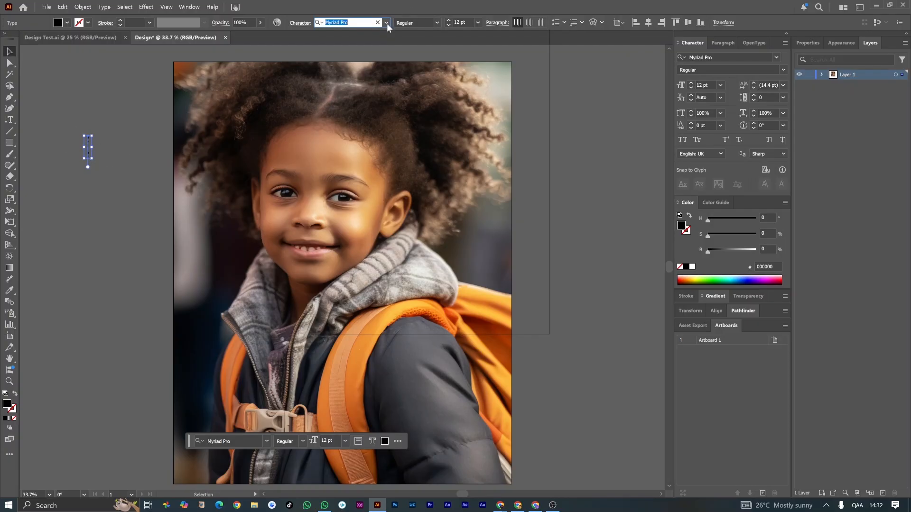
pyautogui.click(386, 23)
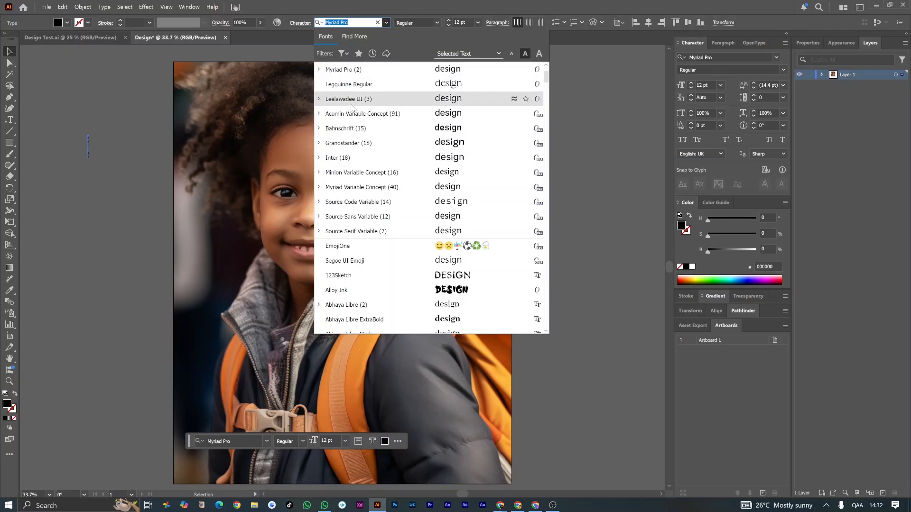
pyautogui.scroll(-2, 360, 201)
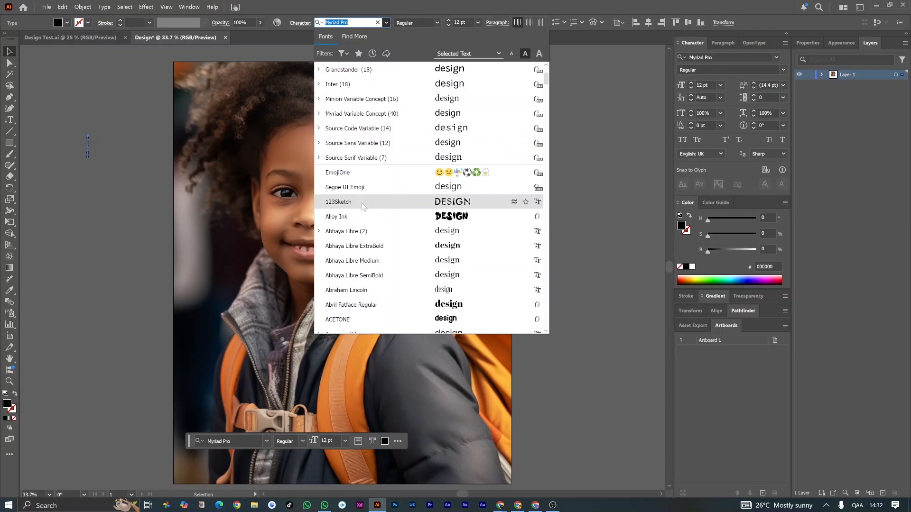
pyautogui.scroll(4, 363, 206)
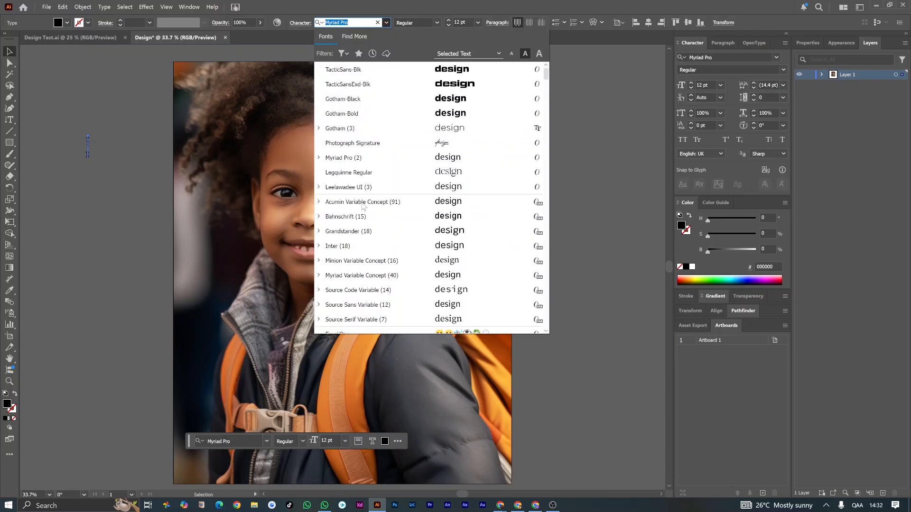
pyautogui.click(343, 69)
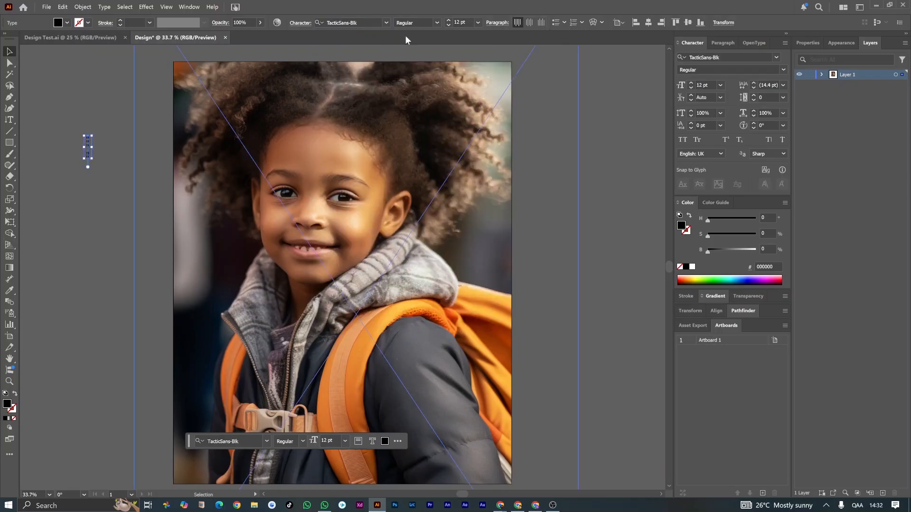
# Set the "design" text's size to 230 pt and move it over the right side of the photo
pyautogui.click(478, 22)
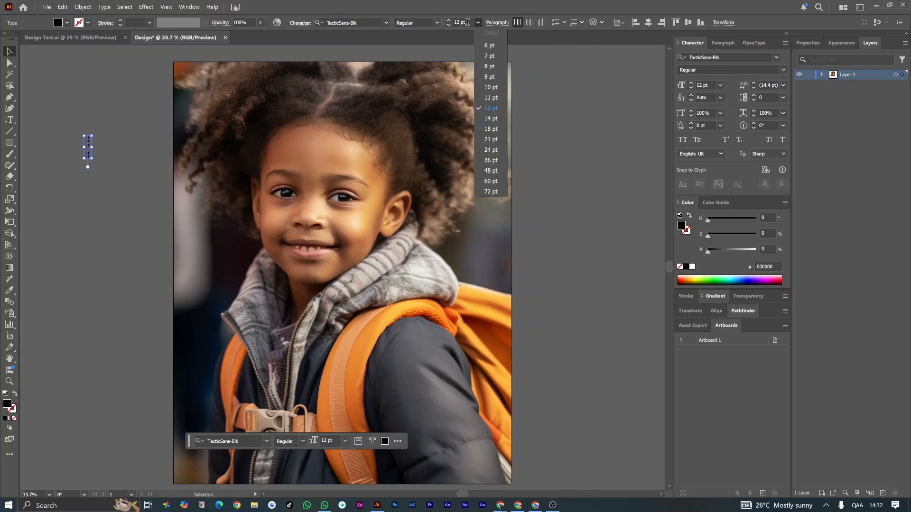
pyautogui.click(467, 22)
pyautogui.moveTo(469, 21); pyautogui.dragTo(442, 29)
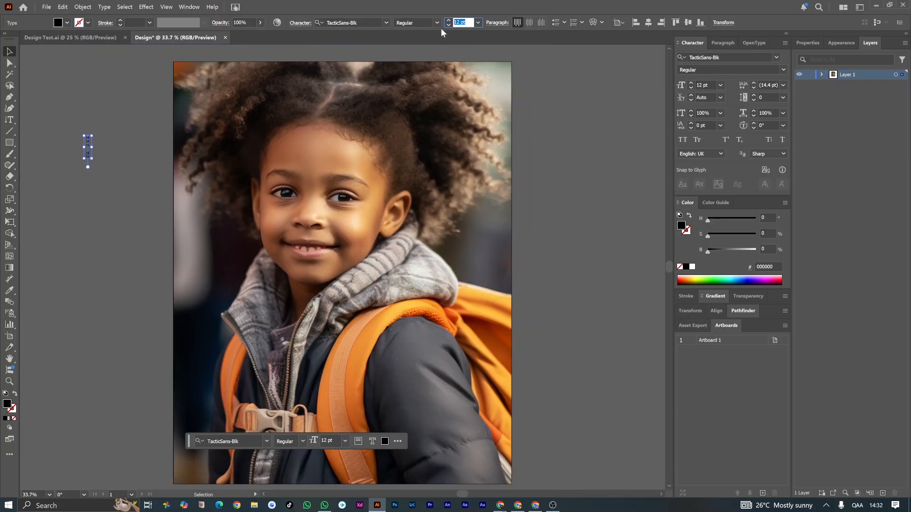
pyautogui.press('Return')
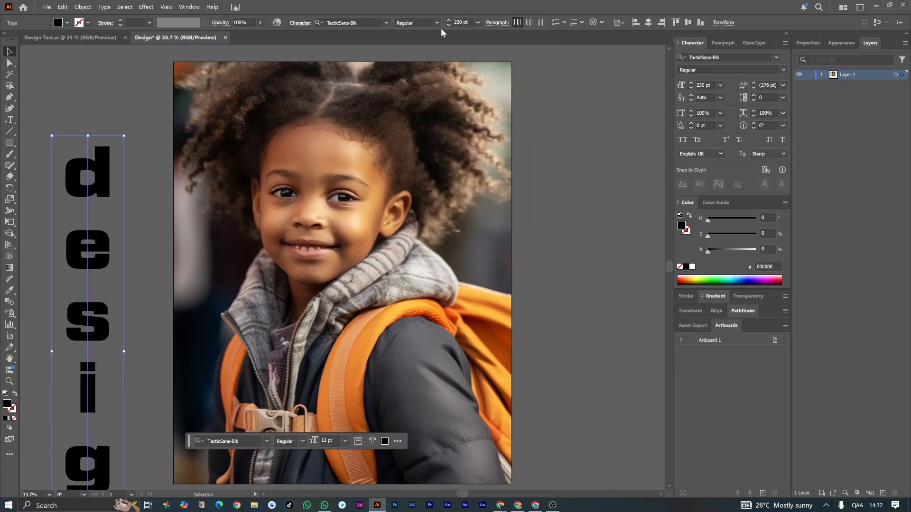
pyautogui.moveTo(104, 168); pyautogui.dragTo(477, 110)
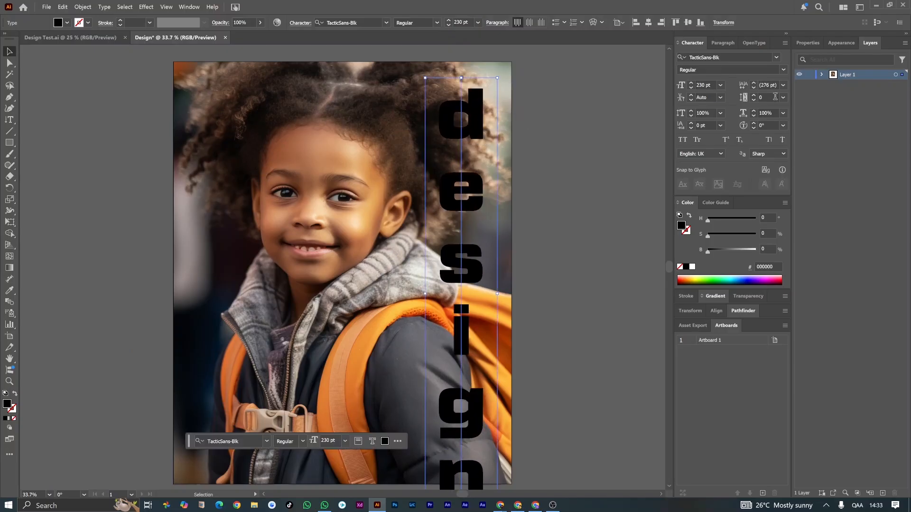
# Tighten the tracking of the vertical "design" text to -230
pyautogui.click(783, 97)
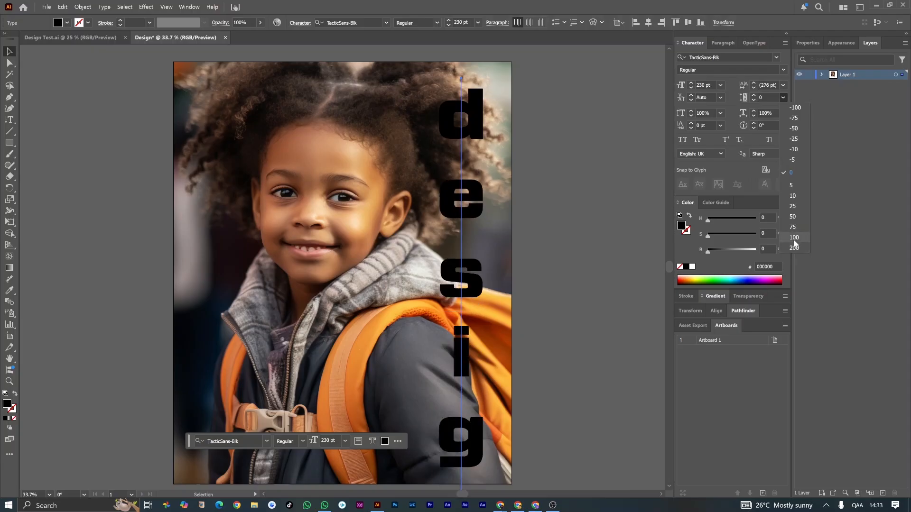
pyautogui.click(794, 107)
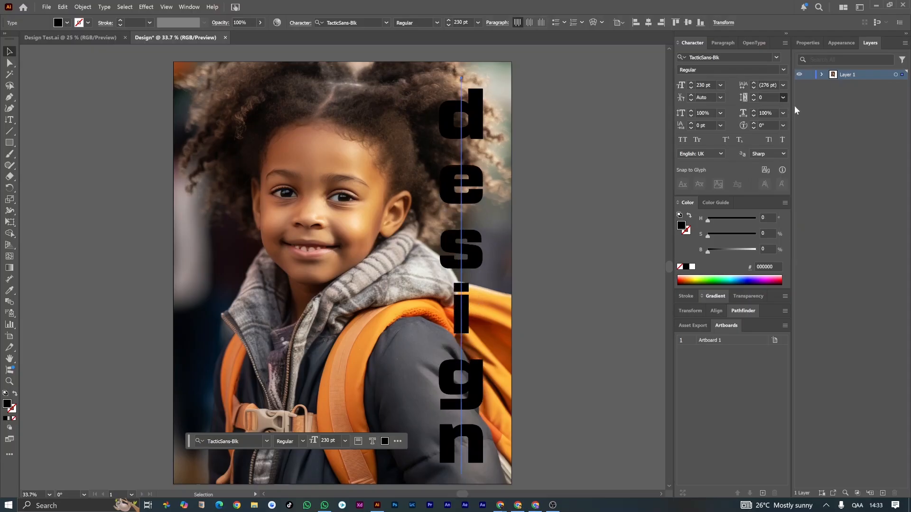
pyautogui.click(770, 97)
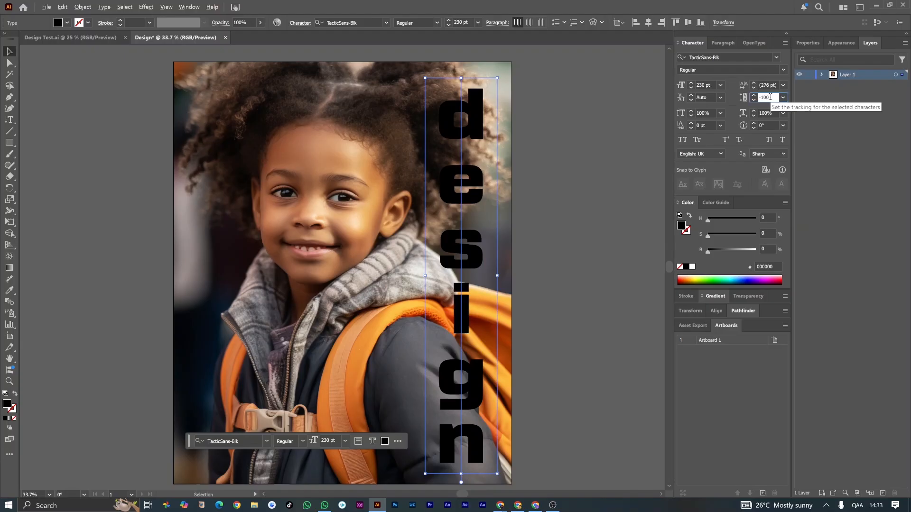
pyautogui.press('Down')
pyautogui.press('Down')
pyautogui.press('Down')
pyautogui.press('Down')
pyautogui.press('Down')
pyautogui.press('Down')
pyautogui.press('Down')
pyautogui.press('Down')
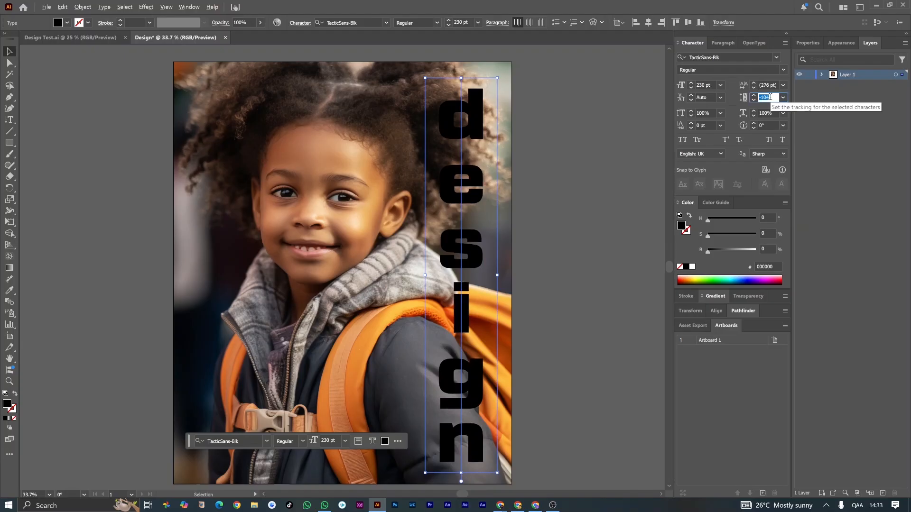
pyautogui.press('Down')
pyautogui.press('Down')
pyautogui.press('Down')
pyautogui.press('Down')
pyautogui.press('Down')
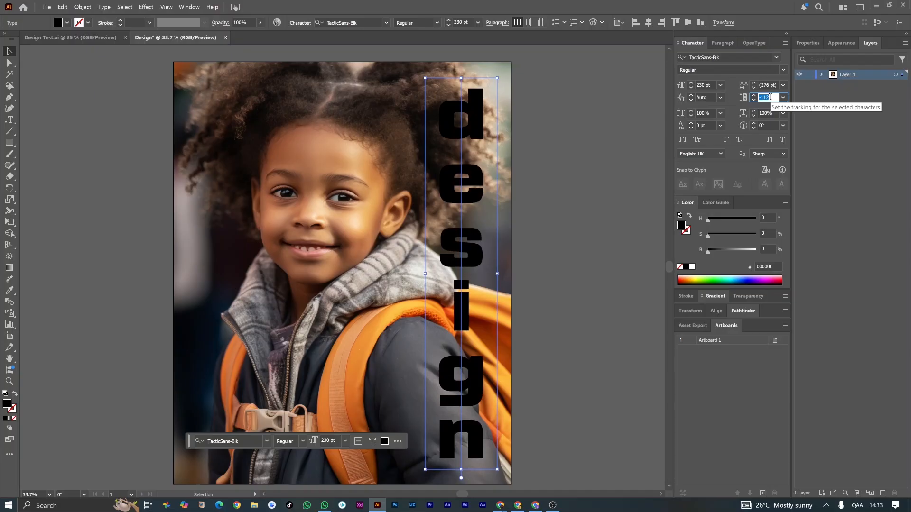
pyautogui.press('Down')
pyautogui.press('Down')
pyautogui.press('Down')
pyautogui.press('Down')
pyautogui.press('Down')
pyautogui.press('Down')
pyautogui.press('Down')
pyautogui.press('Down')
pyautogui.press('Down')
pyautogui.press('Down')
pyautogui.press('Down')
pyautogui.press('Down')
pyautogui.press('Down')
pyautogui.press('Down')
pyautogui.press('Down')
pyautogui.press('Down')
pyautogui.press('Down')
pyautogui.press('Down')
pyautogui.press('Down')
pyautogui.press('Down')
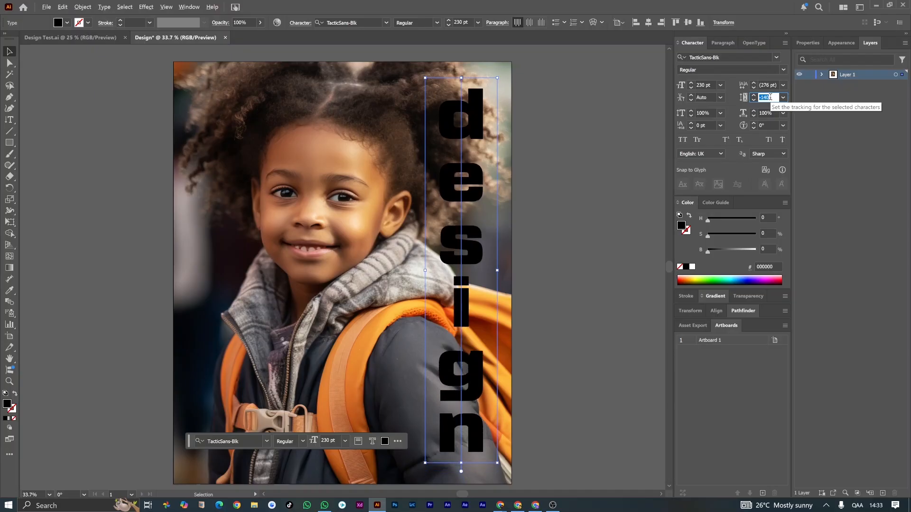
pyautogui.press('Down')
pyautogui.press('Down')
pyautogui.press('Down')
pyautogui.press('Down')
pyautogui.press('Down')
pyautogui.press('Down')
pyautogui.press('Down')
pyautogui.press('Down')
pyautogui.press('Down')
pyautogui.press('Down')
pyautogui.press('Down')
pyautogui.press('Down')
pyautogui.press('Down')
pyautogui.press('Down')
pyautogui.press('Down')
pyautogui.press('Down')
pyautogui.press('Down')
pyautogui.press('Down')
pyautogui.press('Down')
pyautogui.press('Down')
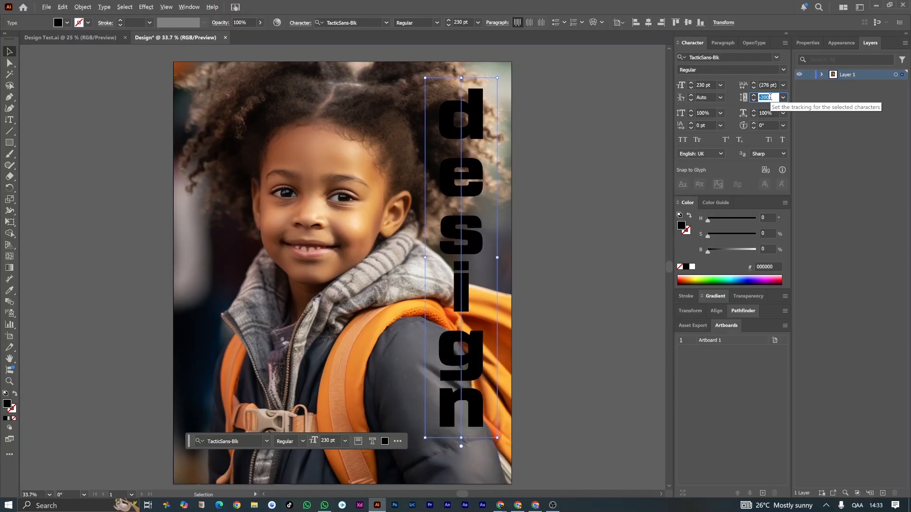
pyautogui.press('Down')
pyautogui.press('Down')
pyautogui.press('Down')
pyautogui.press('Down')
pyautogui.press('Down')
pyautogui.press('Down')
pyautogui.press('Down')
pyautogui.press('Down')
pyautogui.press('Down')
pyautogui.press('Down')
pyautogui.press('Down')
pyautogui.press('Down')
pyautogui.press('Down')
pyautogui.press('Down')
pyautogui.press('Down')
pyautogui.press('Down')
pyautogui.press('Down')
pyautogui.press('Down')
pyautogui.press('Down')
pyautogui.press('Down')
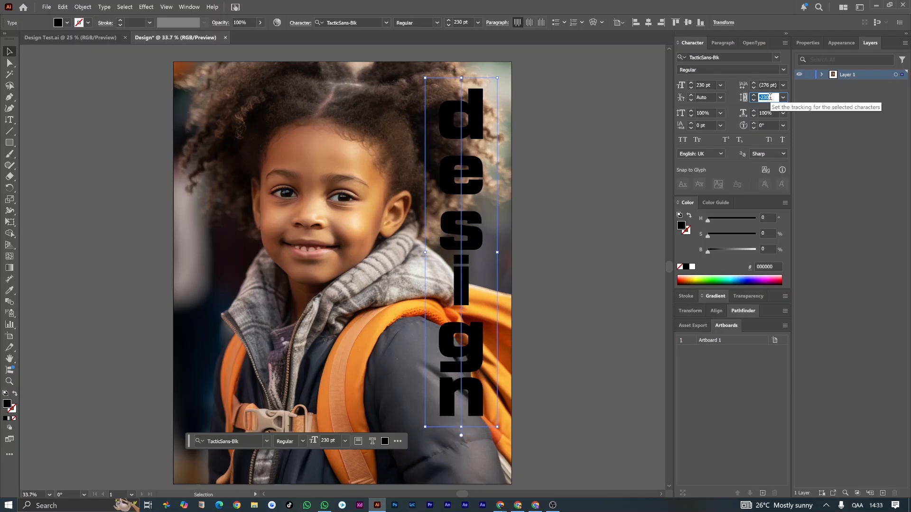
pyautogui.press('Return')
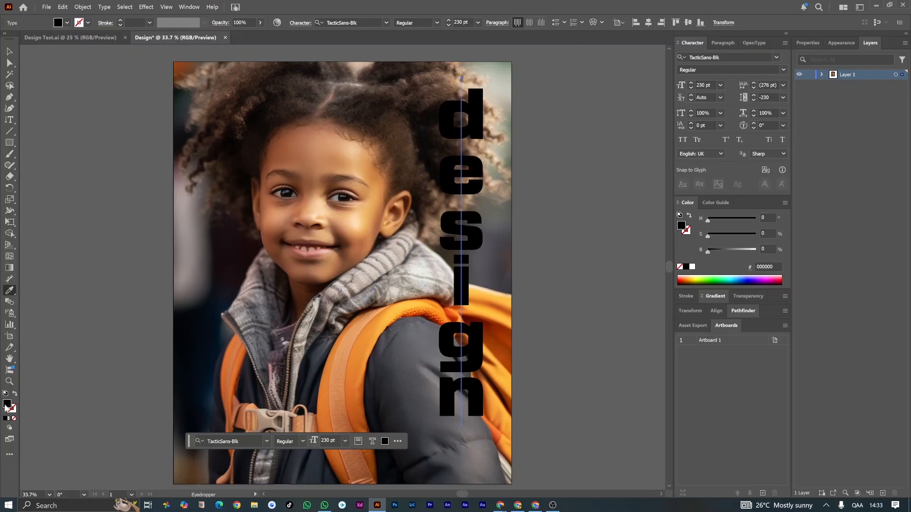
# Fill the vertical text with white (ffffff) and set it in All Caps
pyautogui.doubleClick(7, 404)
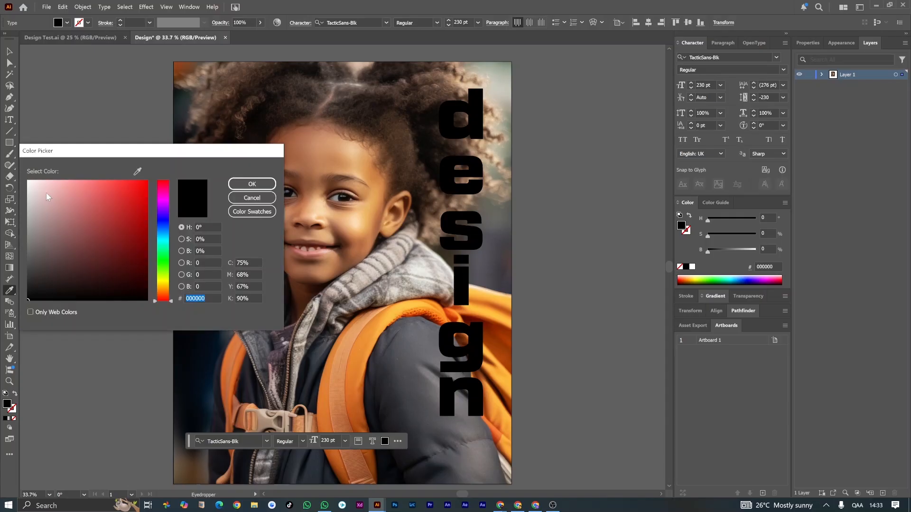
pyautogui.moveTo(36, 186); pyautogui.dragTo(21, 172)
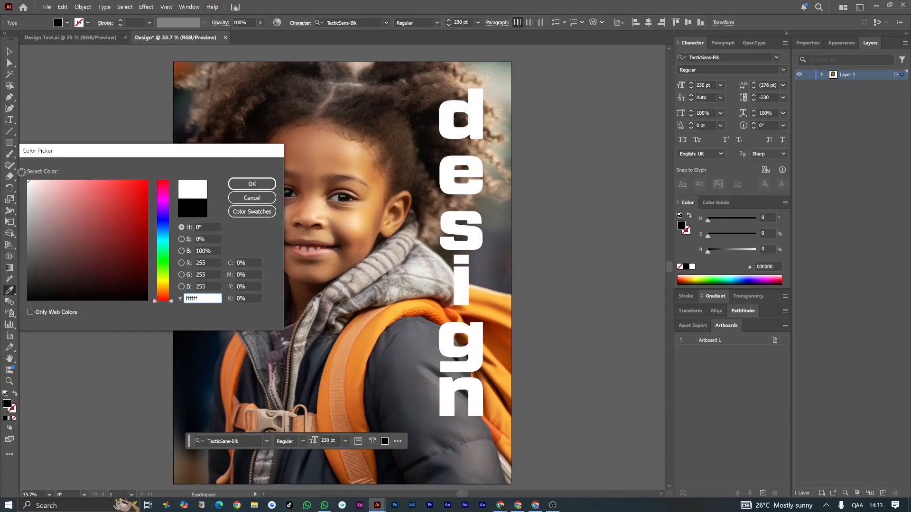
pyautogui.click(250, 186)
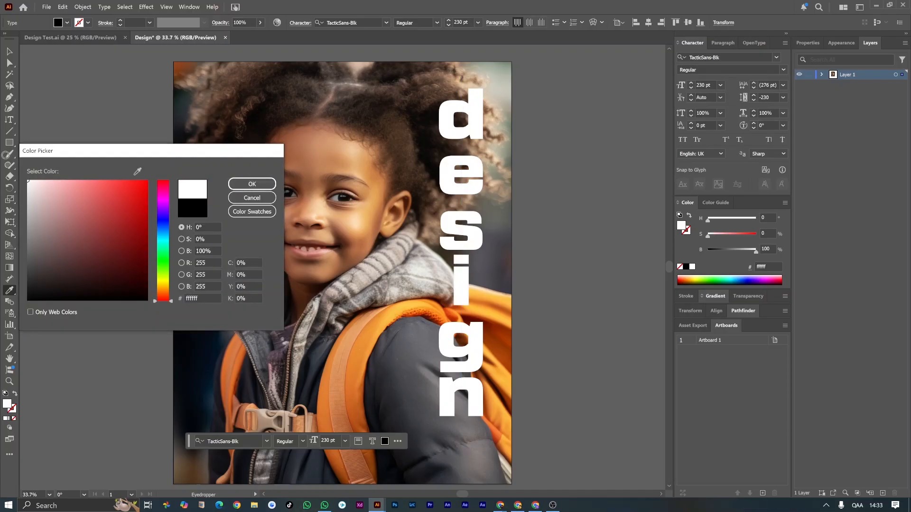
pyautogui.click(231, 185)
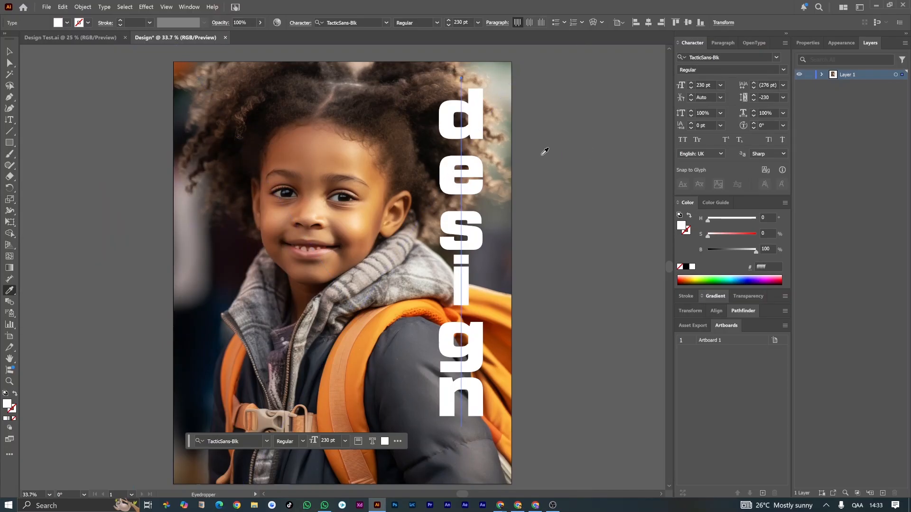
pyautogui.click(683, 140)
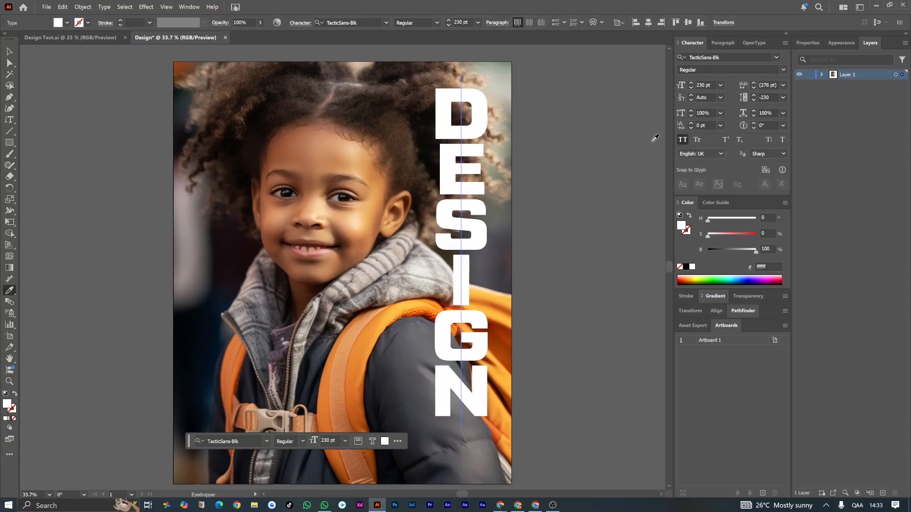
# Center the DESIGN text vertically on the artboard and place it over the right side of the photo, keeping its top paragraph alignment
pyautogui.click(9, 51)
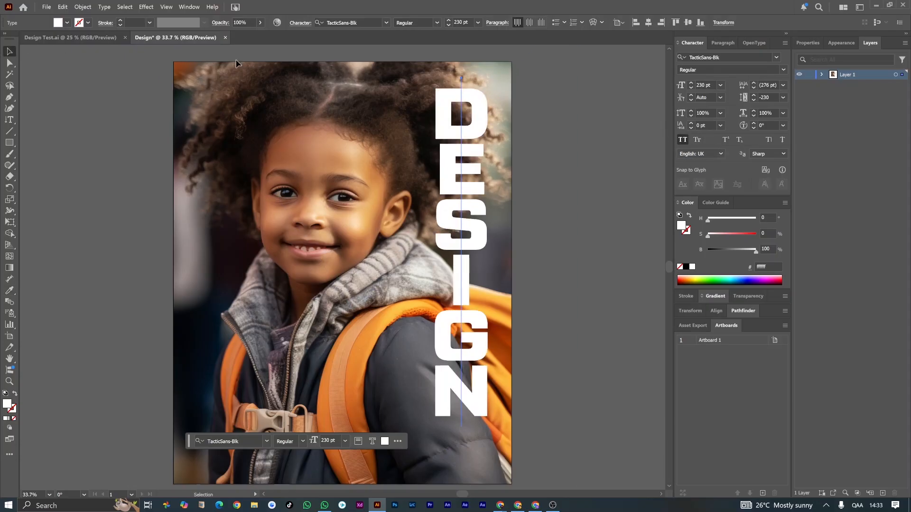
pyautogui.click(648, 23)
pyautogui.click(687, 22)
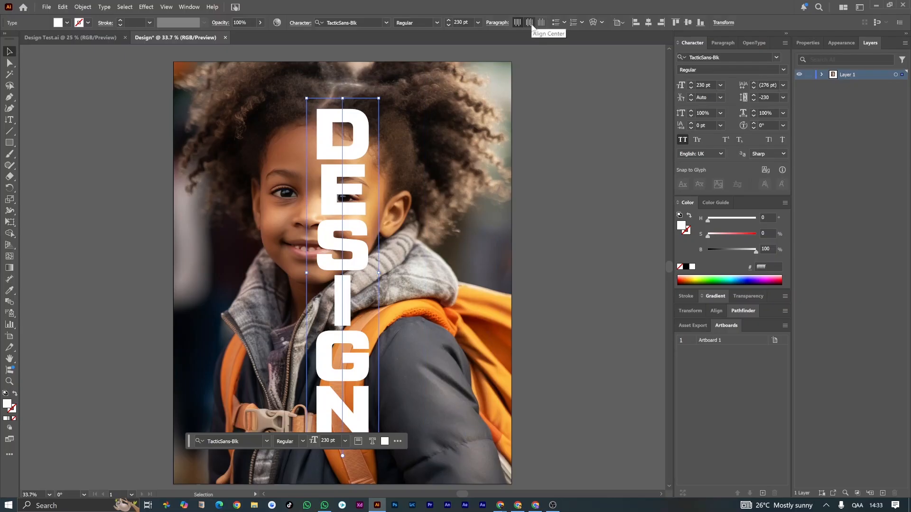
pyautogui.click(529, 23)
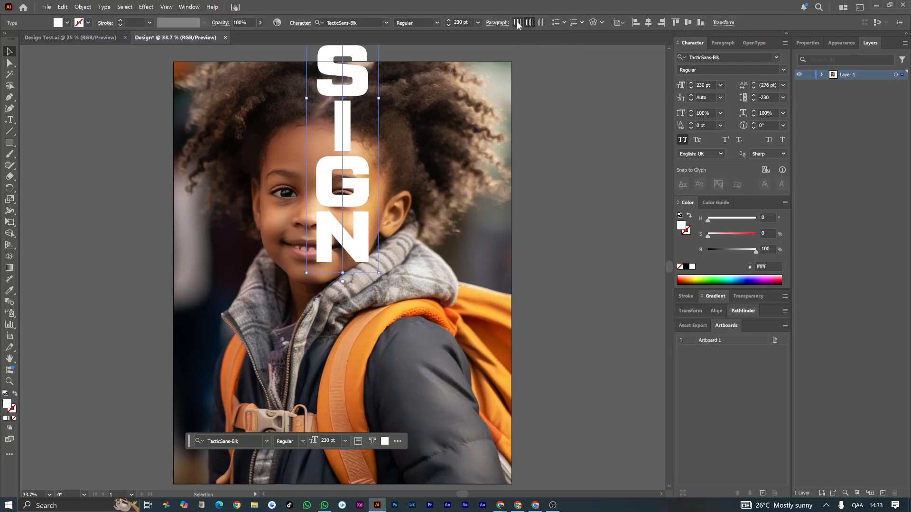
pyautogui.click(517, 22)
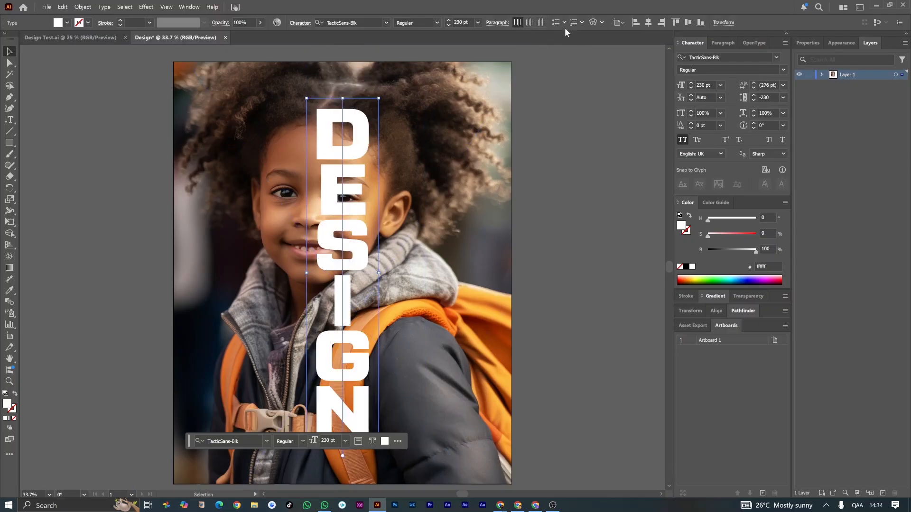
pyautogui.moveTo(355, 216); pyautogui.dragTo(473, 216)
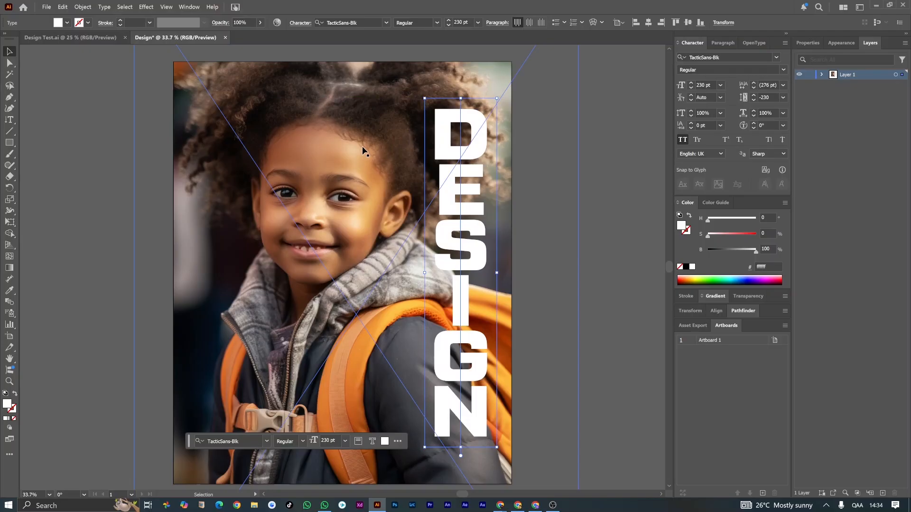
# Convert the vertical DESIGN text to outlines
pyautogui.scroll(-2, 364, 151)
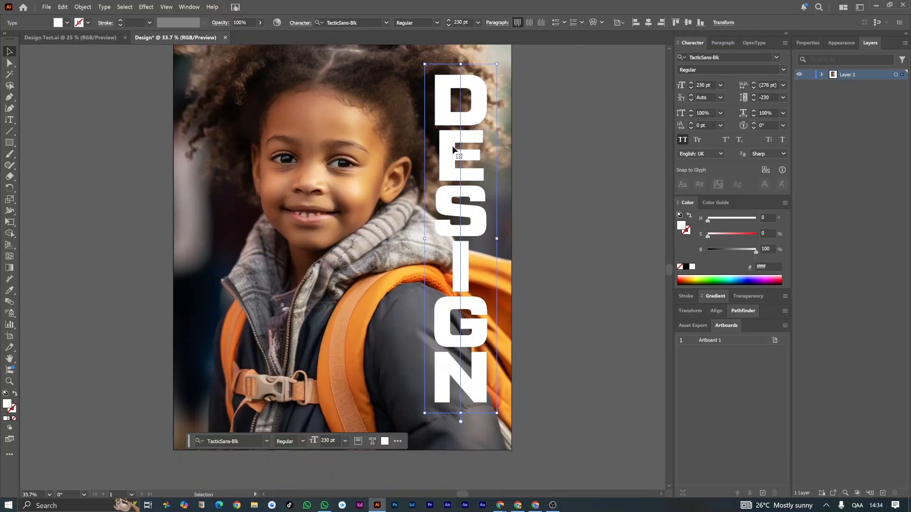
pyautogui.rightClick(453, 148)
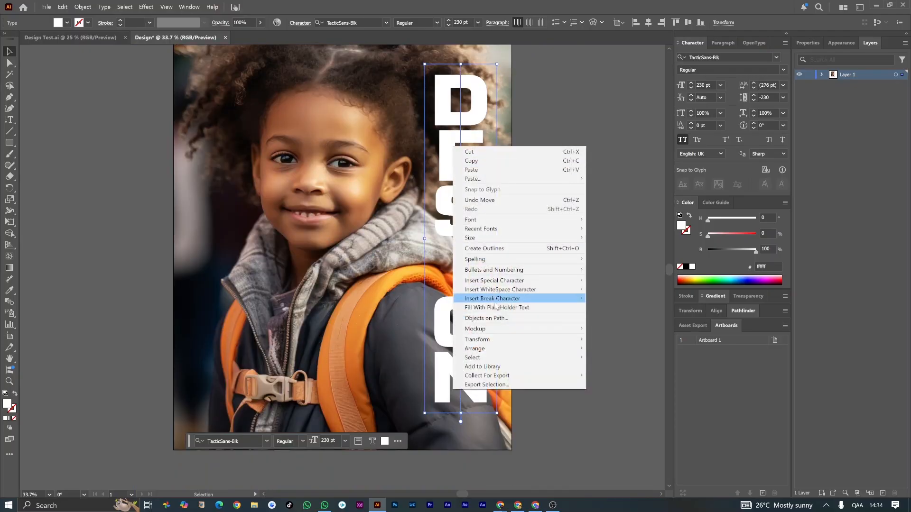
pyautogui.click(483, 248)
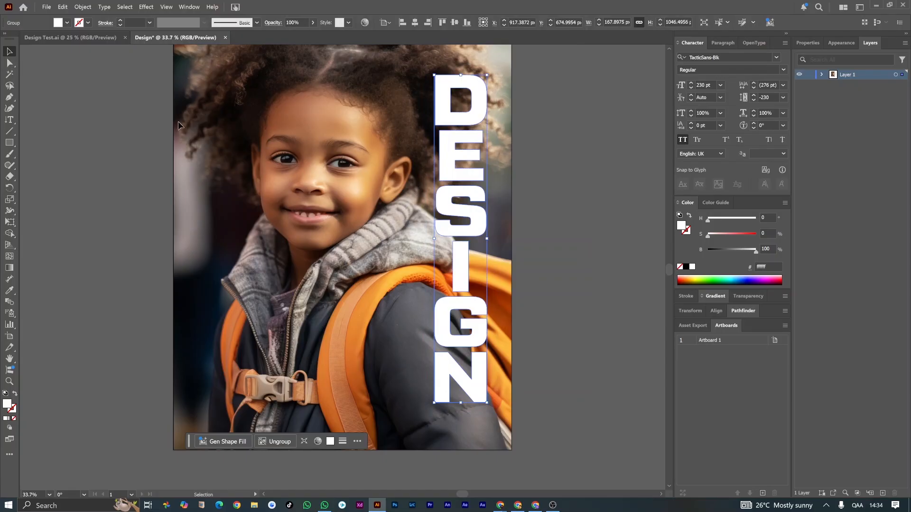
# Move the right edge of the photo's clipping path inward to about the first third of the DESIGN lettering's width, exposing a white strip
pyautogui.click(10, 63)
pyautogui.scroll(3, 514, 374)
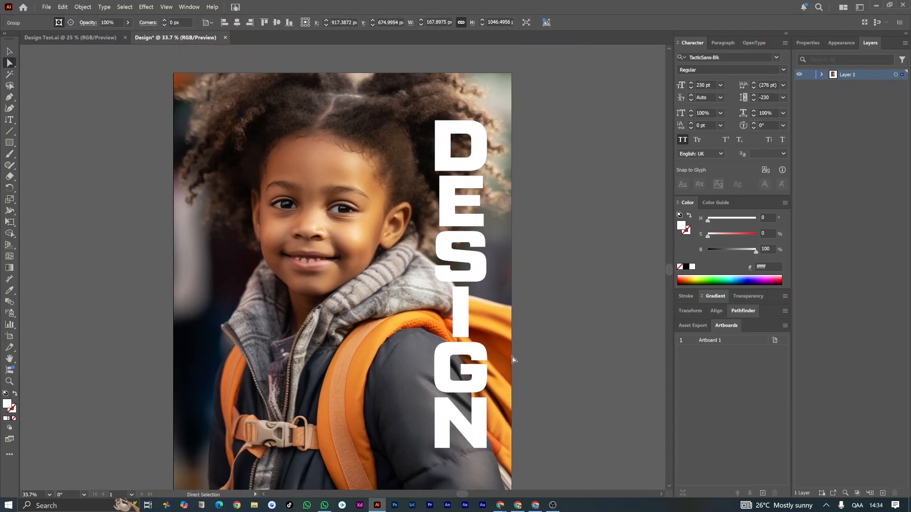
pyautogui.click(511, 204)
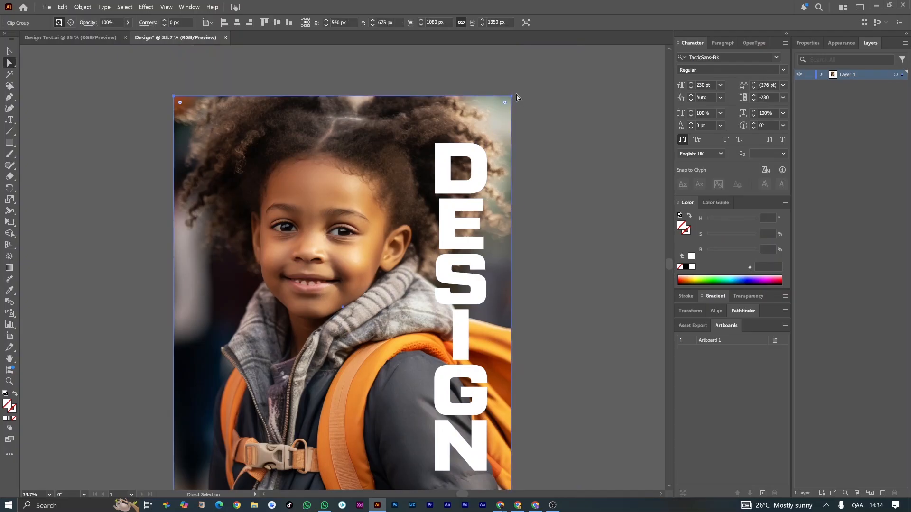
pyautogui.scroll(-2, 551, 225)
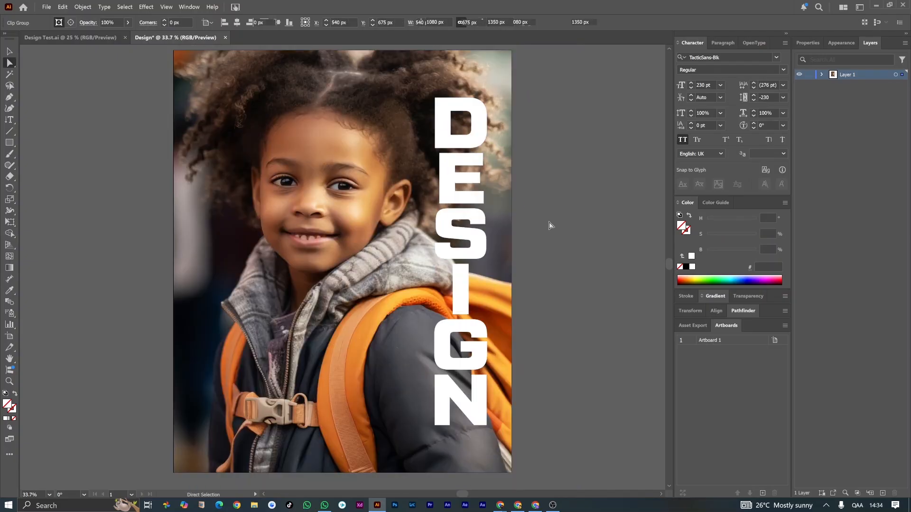
pyautogui.scroll(-2, 549, 225)
pyautogui.click(512, 439)
pyautogui.keyDown('shift'); pyautogui.click(511, 439); pyautogui.keyUp('shift')
pyautogui.moveTo(511, 438); pyautogui.dragTo(450, 440)
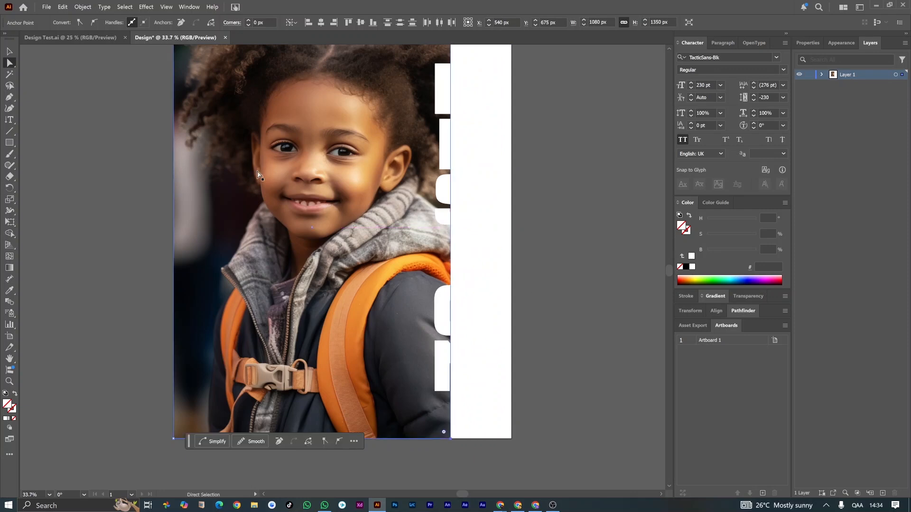
pyautogui.scroll(1, 262, 174)
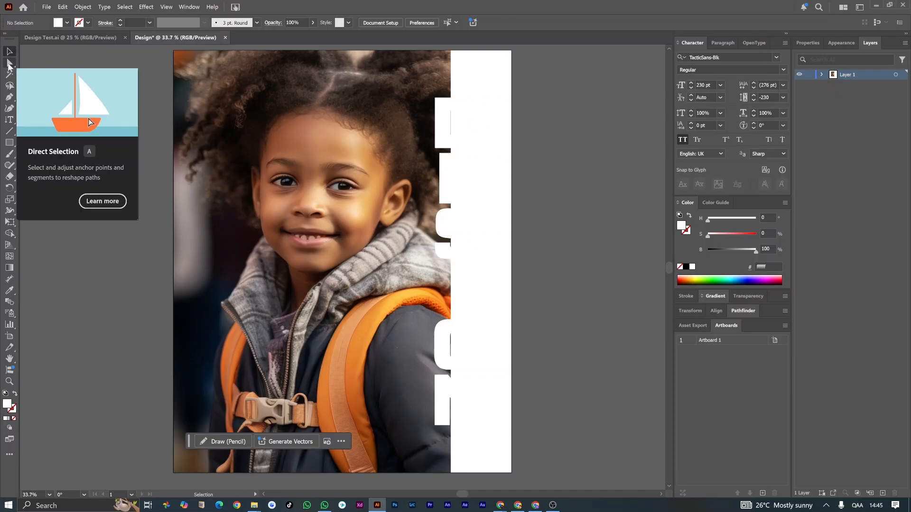
# Copy the linked photo inside the clip group and paste the full photo in front of the artwork
pyautogui.click(9, 64)
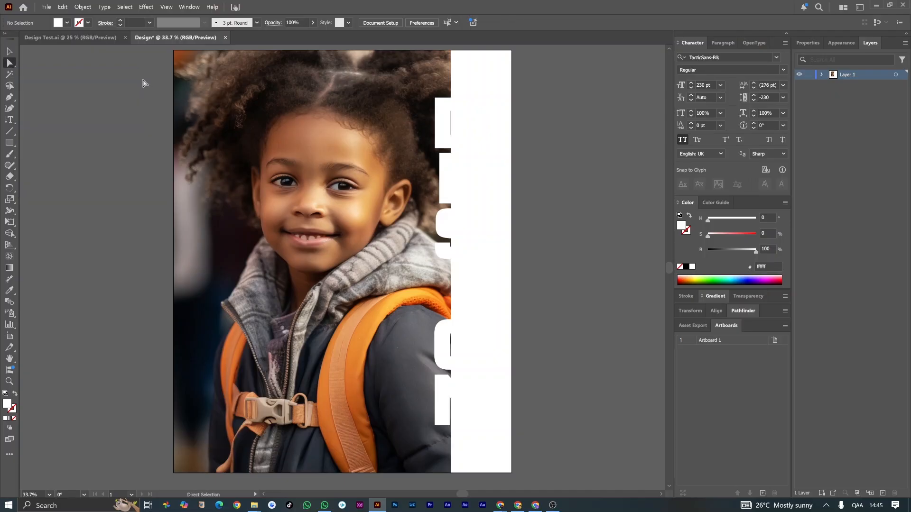
pyautogui.click(180, 100)
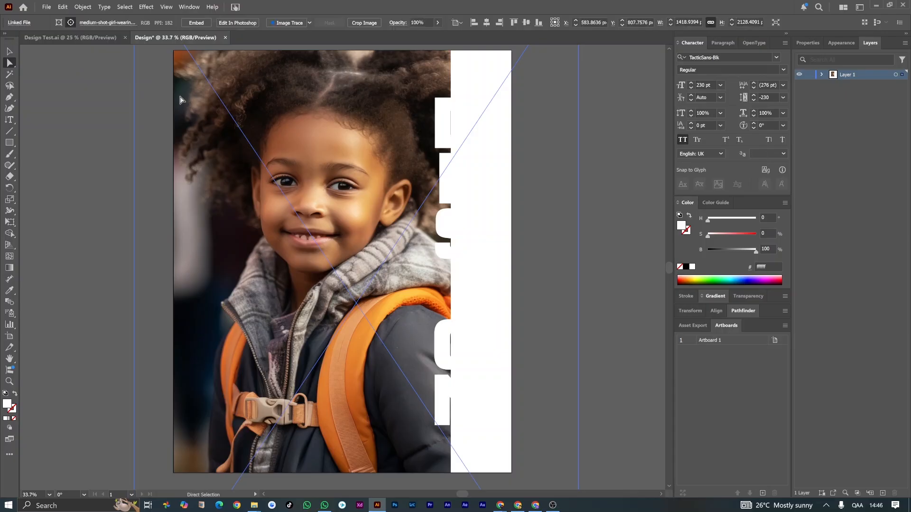
pyautogui.press('ctrl')
pyautogui.click(63, 6)
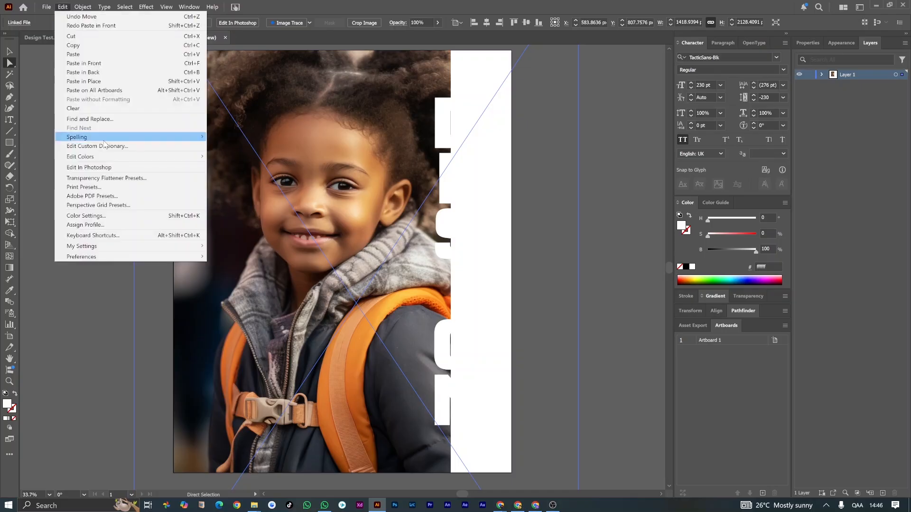
pyautogui.click(74, 45)
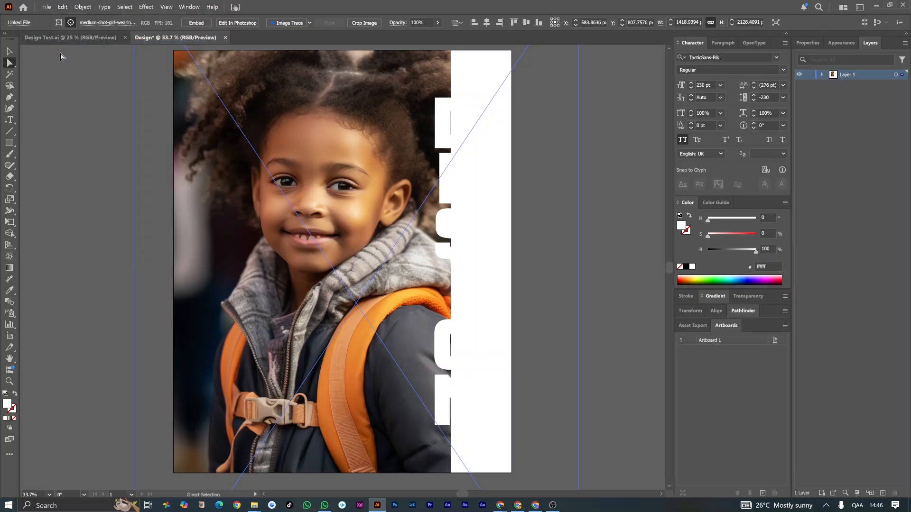
pyautogui.press('v')
pyautogui.click(61, 71)
pyautogui.press('ctrl')
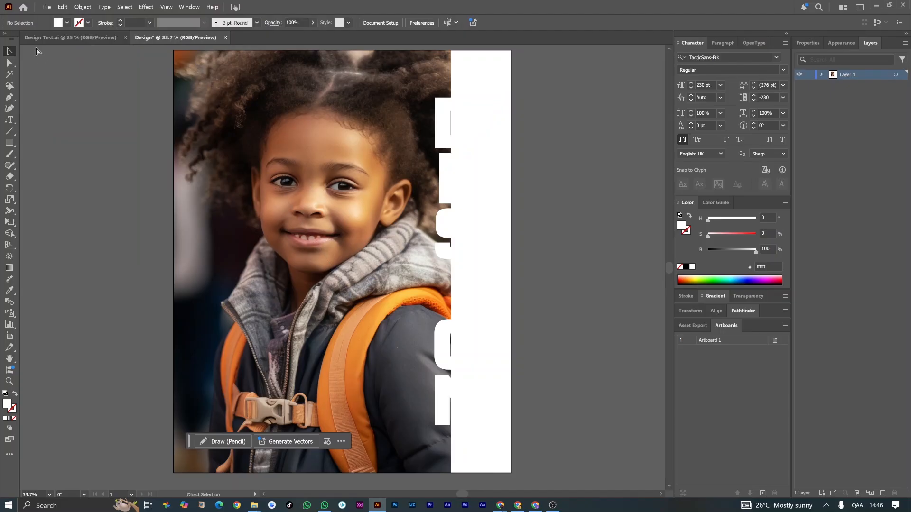
pyautogui.click(64, 8)
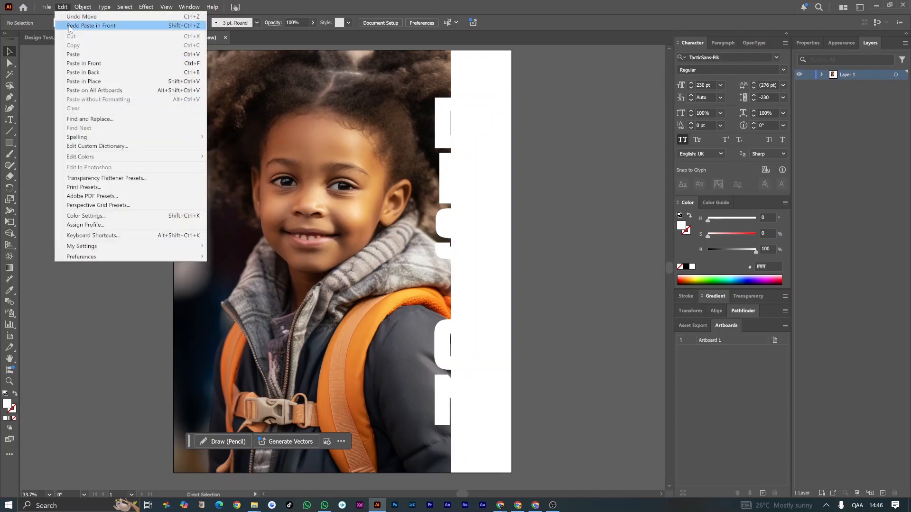
pyautogui.click(95, 65)
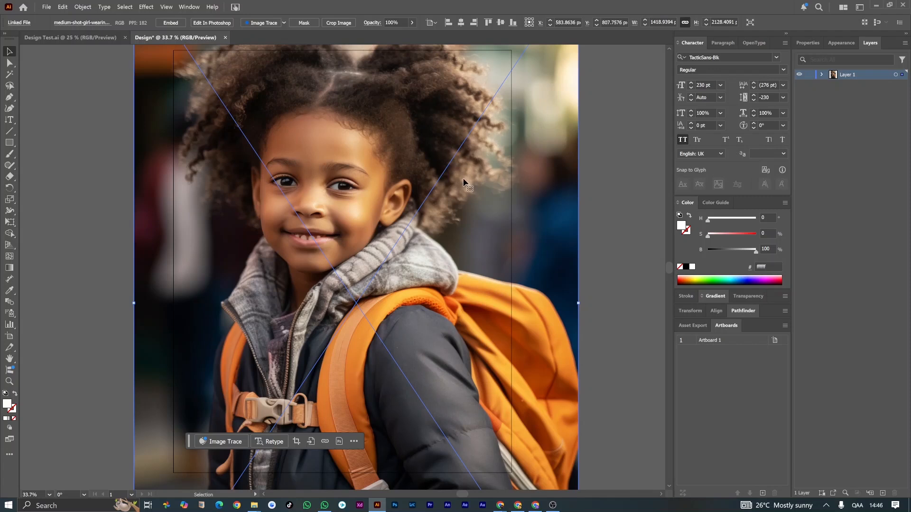
# Send the pasted photo backward so it sits behind the DESIGN lettering
pyautogui.rightClick(484, 168)
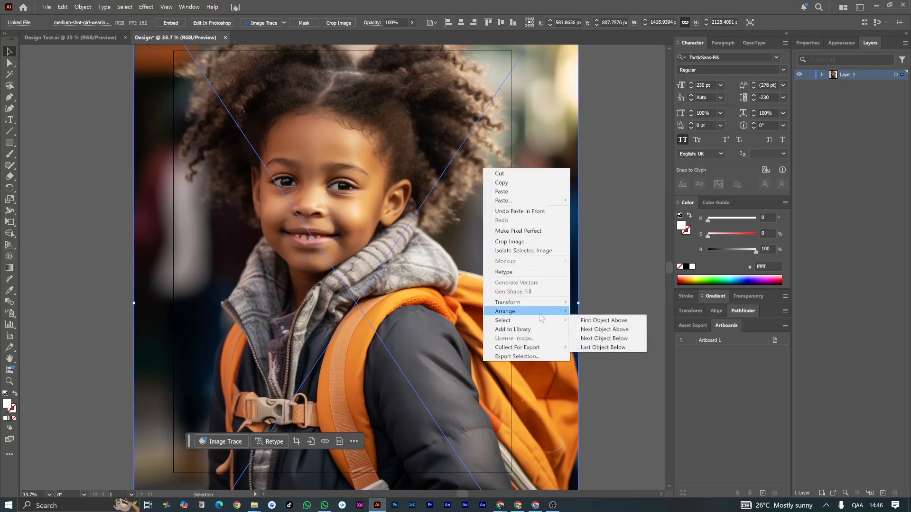
pyautogui.moveTo(549, 315)
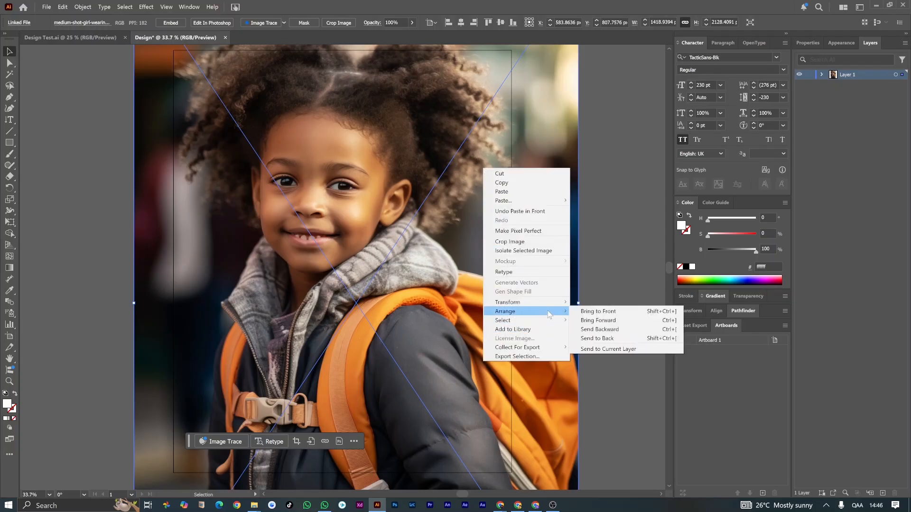
pyautogui.click(603, 331)
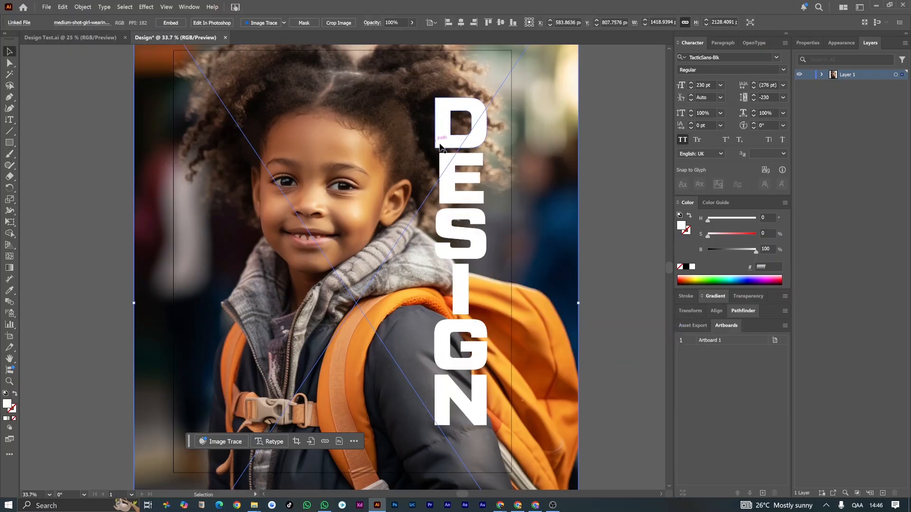
# Copy the DESIGN lettering group and make the original letters into a compound path
pyautogui.click(459, 164)
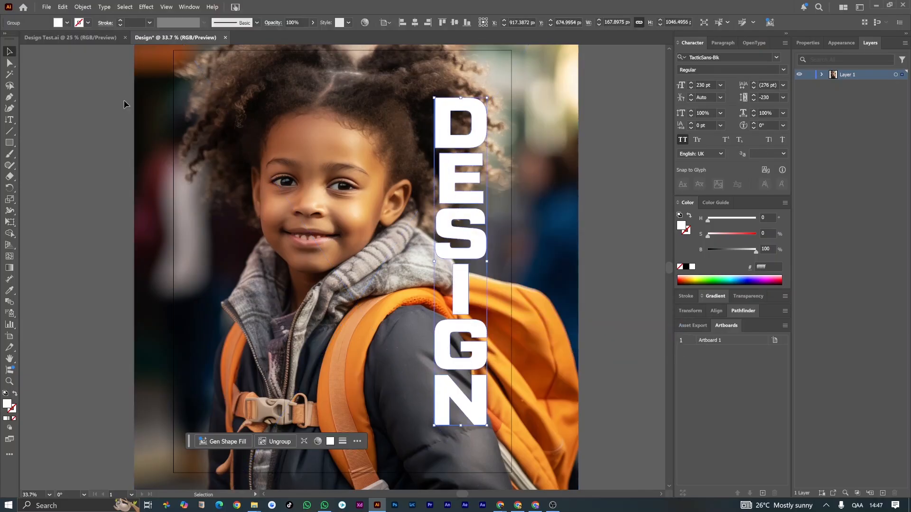
pyautogui.press('a')
pyautogui.press('v')
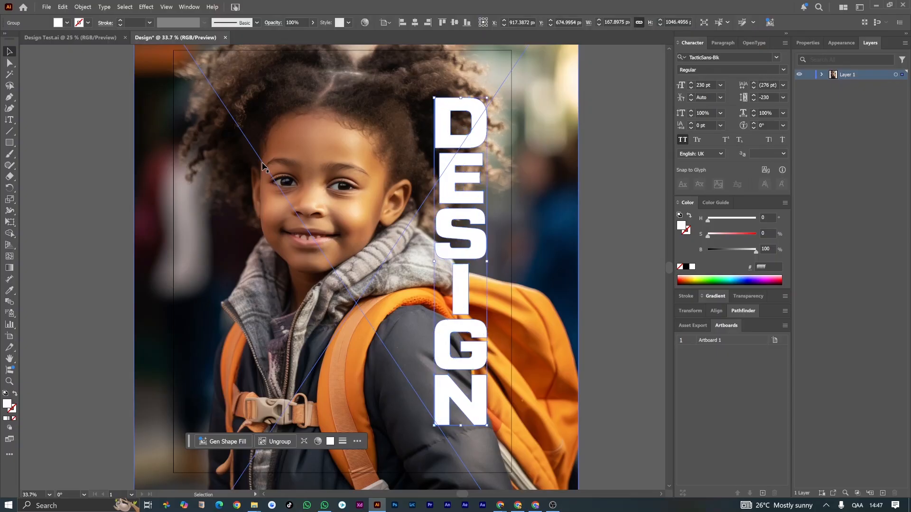
pyautogui.click(81, 7)
pyautogui.moveTo(192, 361)
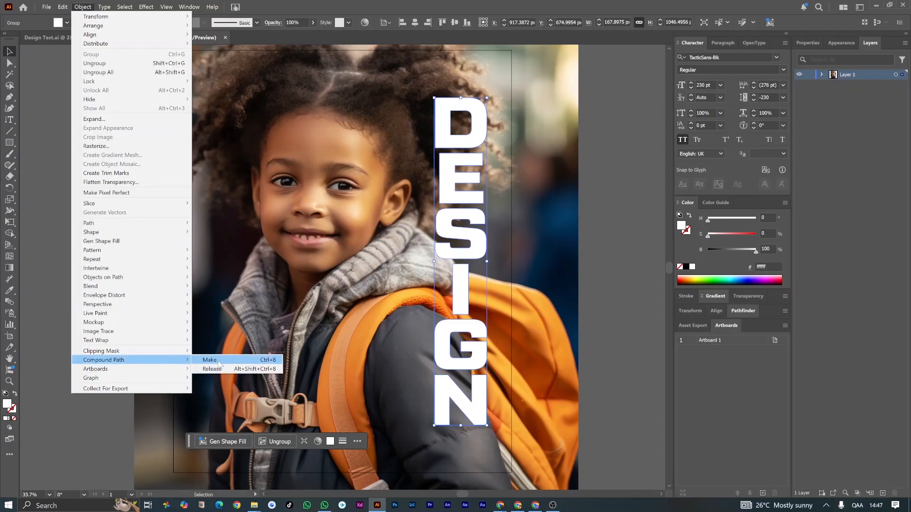
pyautogui.click(210, 360)
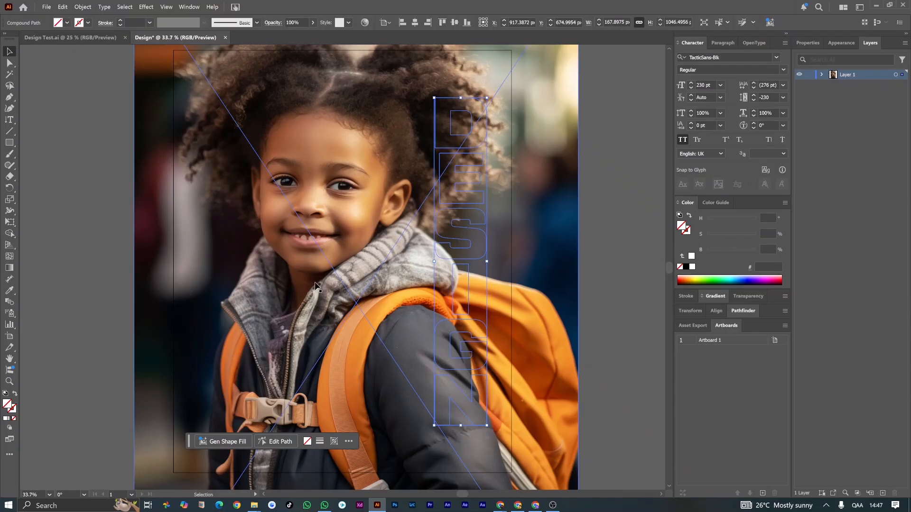
# Make a clipping mask from the DESIGN compound path and the pasted photo, and deselect everything
pyautogui.click(453, 258)
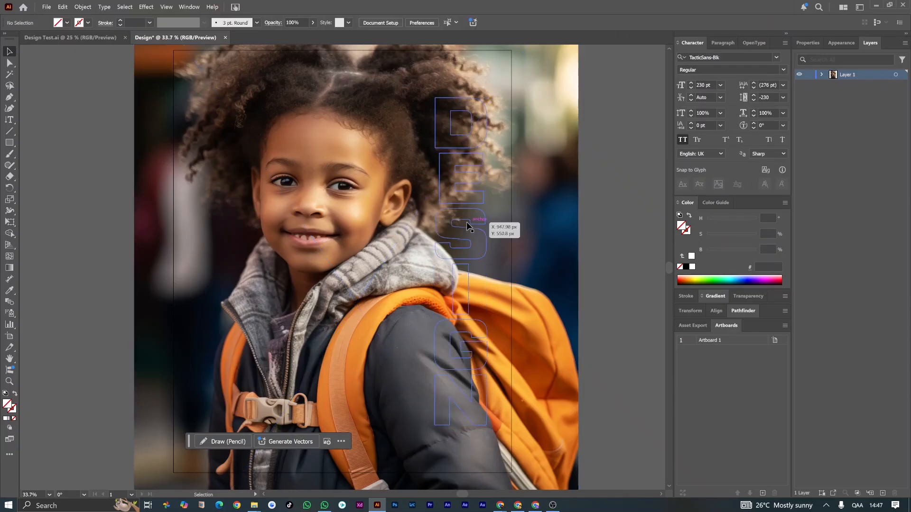
pyautogui.click(459, 224)
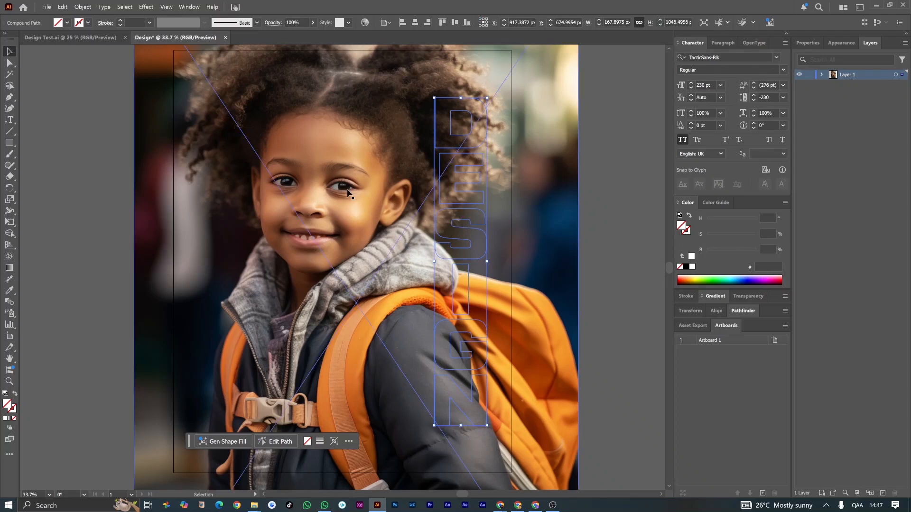
pyautogui.keyDown('shift'); pyautogui.click(331, 173); pyautogui.keyUp('shift')
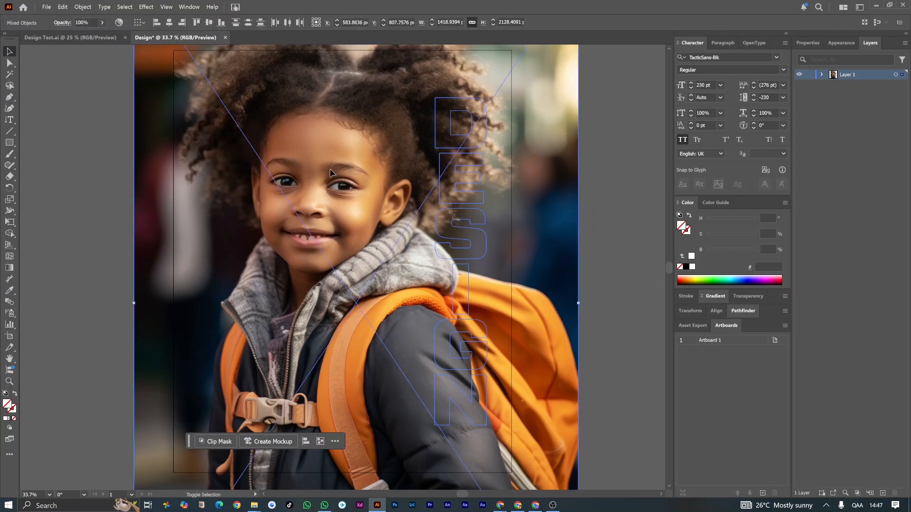
pyautogui.rightClick(455, 193)
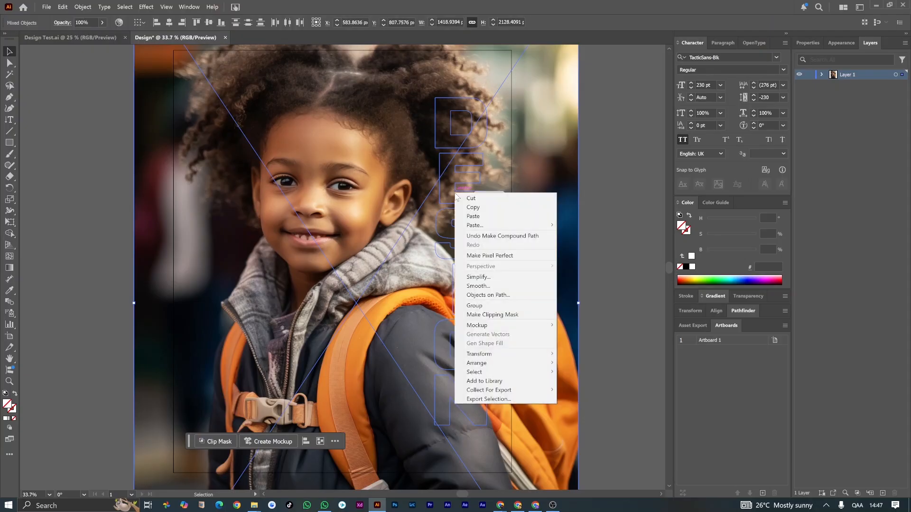
pyautogui.click(516, 314)
pyautogui.hotkey('ctrl', 'shift', 'a')
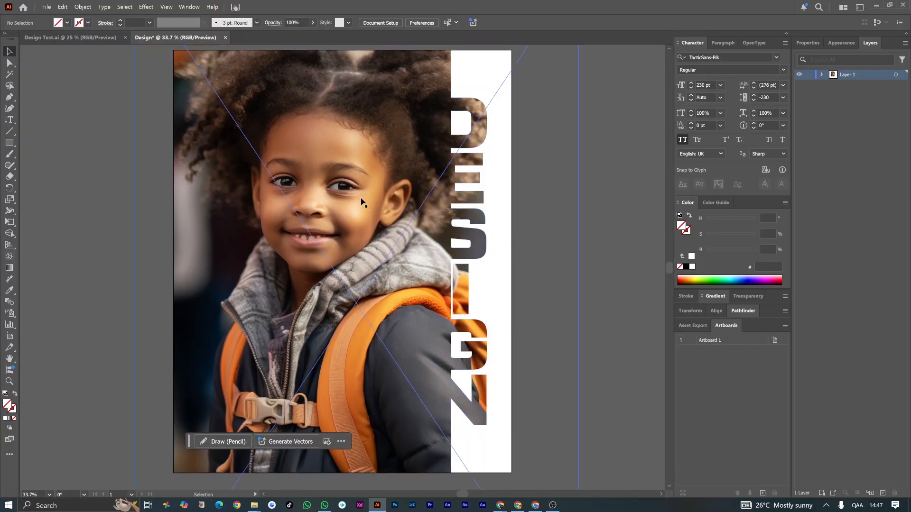
# Paste the copied DESIGN lettering in front and give it a white (ffffff) stroke
pyautogui.click(62, 7)
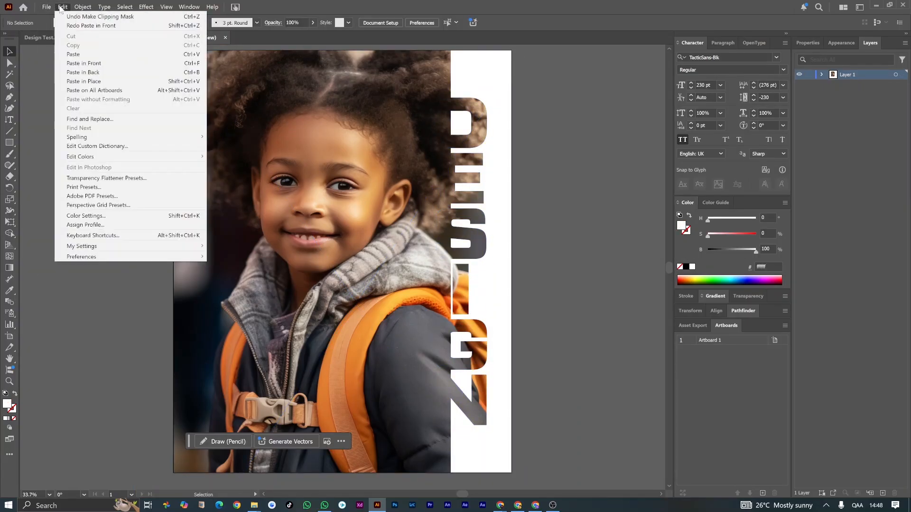
pyautogui.click(85, 63)
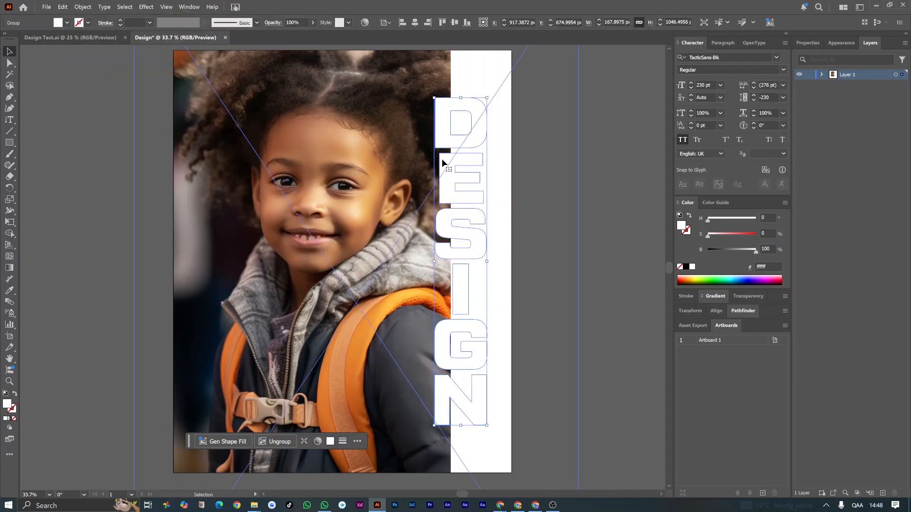
pyautogui.click(13, 411)
pyautogui.doubleClick(13, 411)
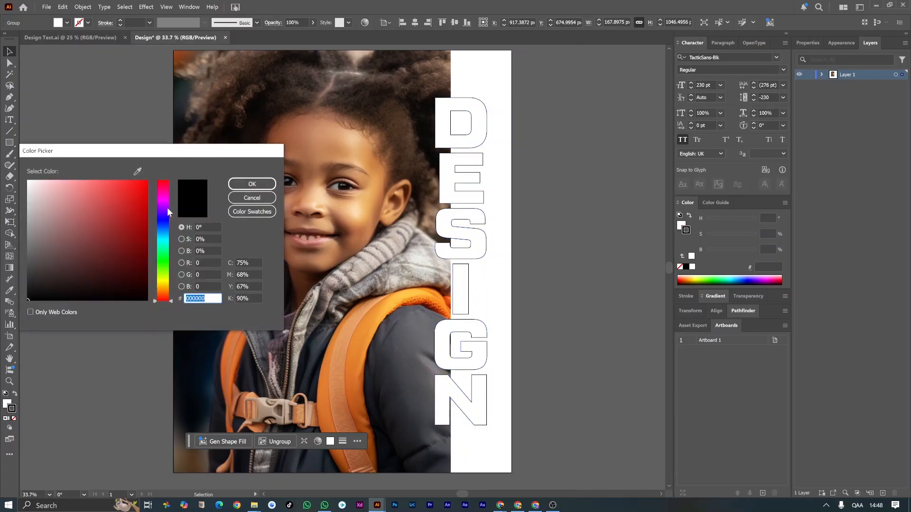
pyautogui.write('ffffff')
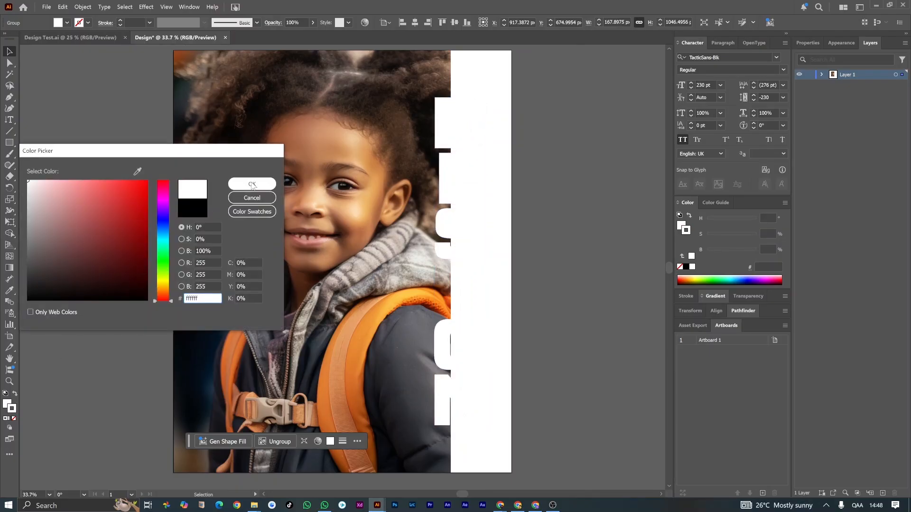
pyautogui.click(252, 185)
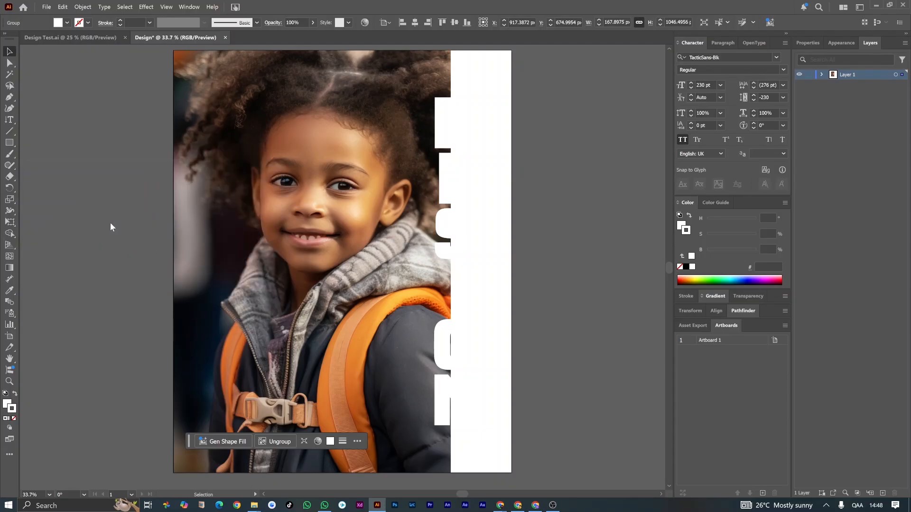
# Set the pasted lettering's stroke weight to 5 pt and send it backward behind the photo-filled letters
pyautogui.click(121, 19)
pyautogui.click(121, 19)
pyautogui.click(121, 19)
pyautogui.click(121, 19)
pyautogui.click(121, 19)
pyautogui.click(120, 24)
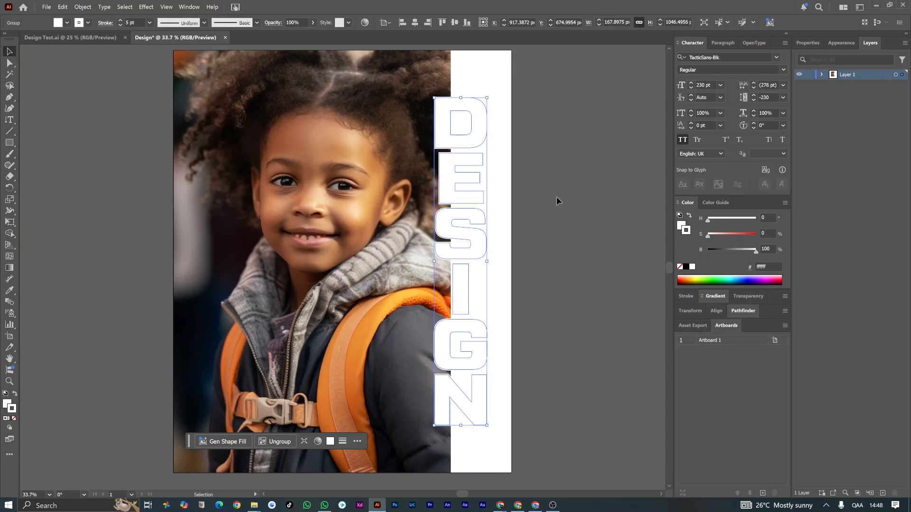
pyautogui.press('a')
pyautogui.hotkey('ctrl', '[')
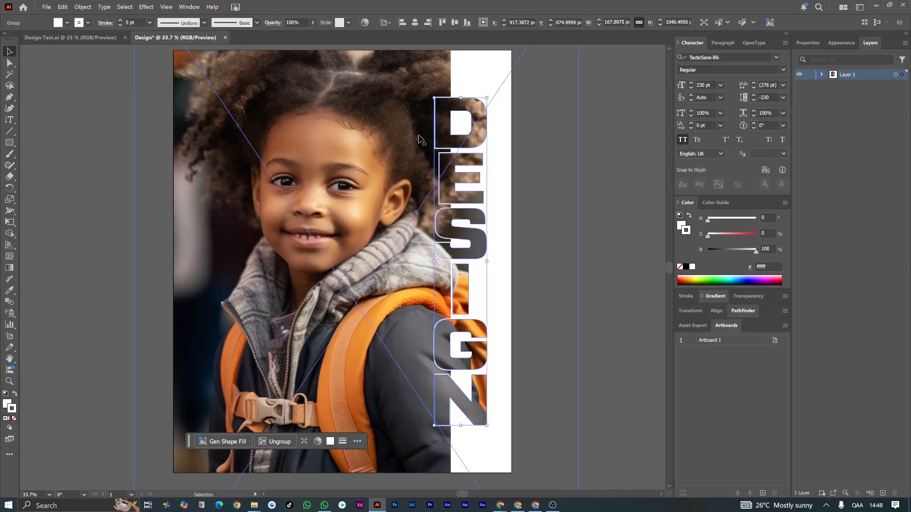
# Apply a Gaussian Blur with a radius of 4.517 pixels to the white-stroked DESIGN lettering
pyautogui.click(148, 7)
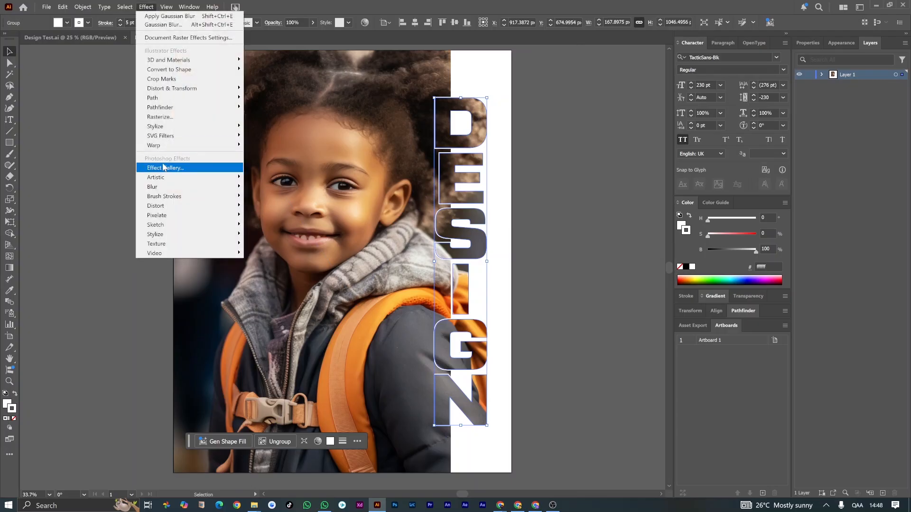
pyautogui.moveTo(169, 201)
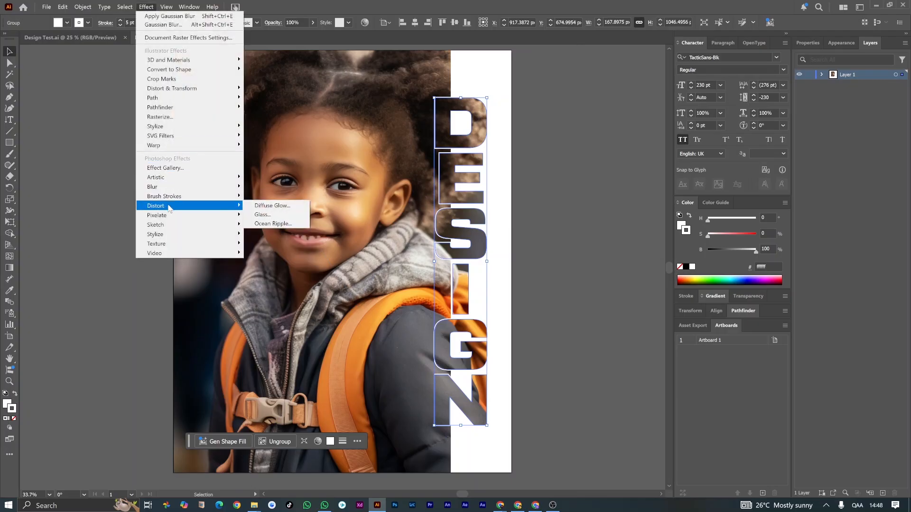
pyautogui.moveTo(214, 189)
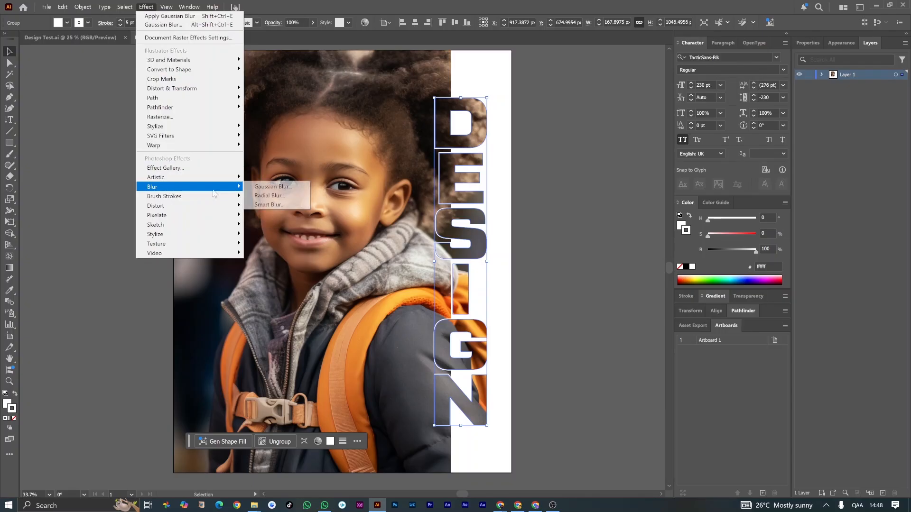
pyautogui.click(281, 186)
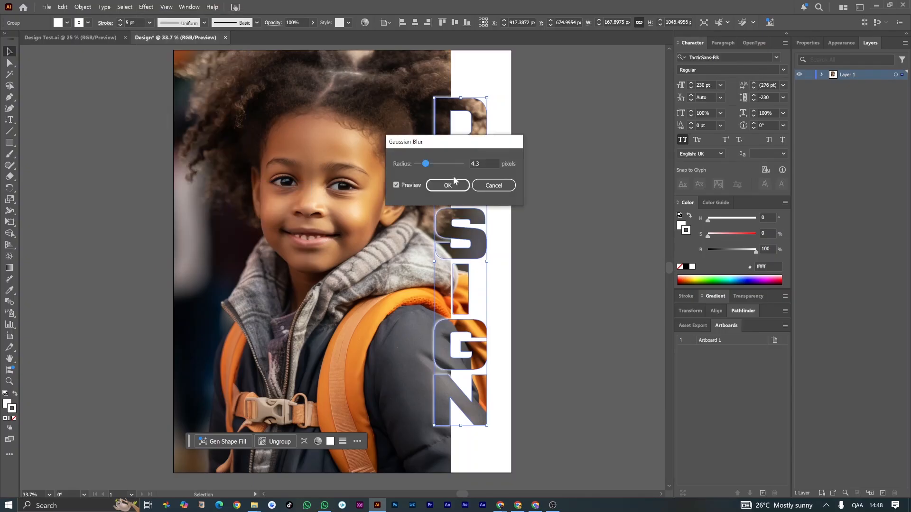
pyautogui.moveTo(428, 163); pyautogui.dragTo(428, 163)
pyautogui.click(448, 185)
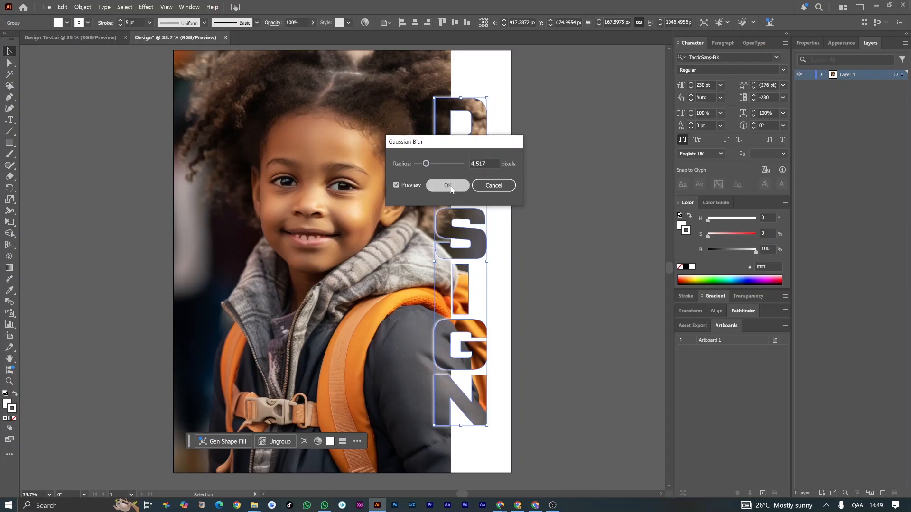
# Draw a rectangle about 1042 by 1317 px just inside the artboard edges and remove its fill
pyautogui.click(9, 142)
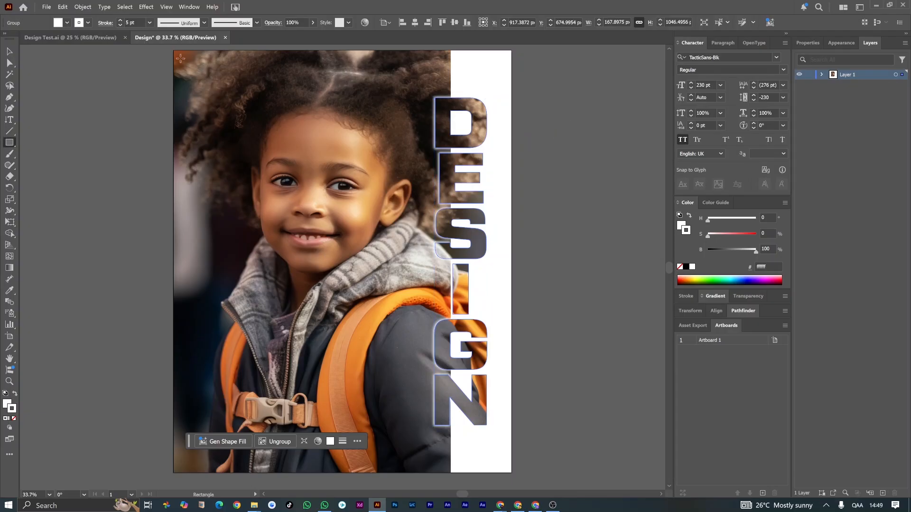
pyautogui.moveTo(180, 55); pyautogui.dragTo(504, 460)
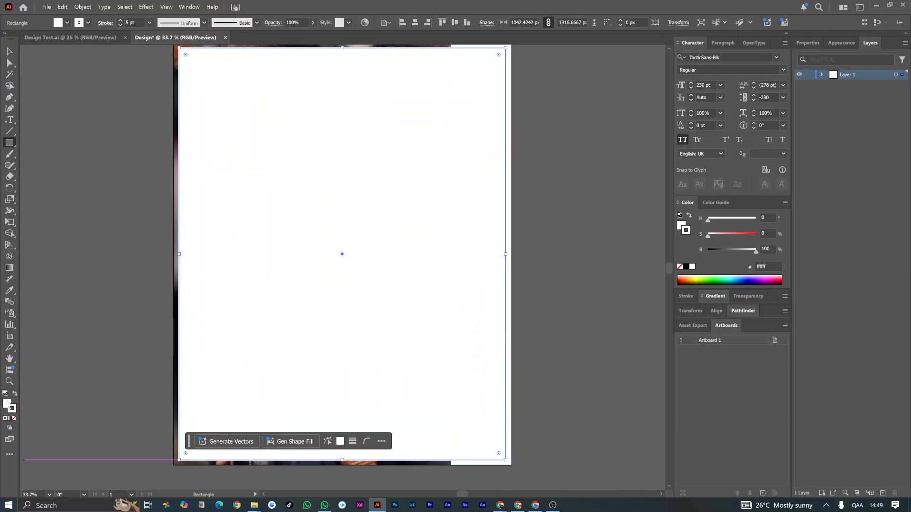
pyautogui.click(14, 419)
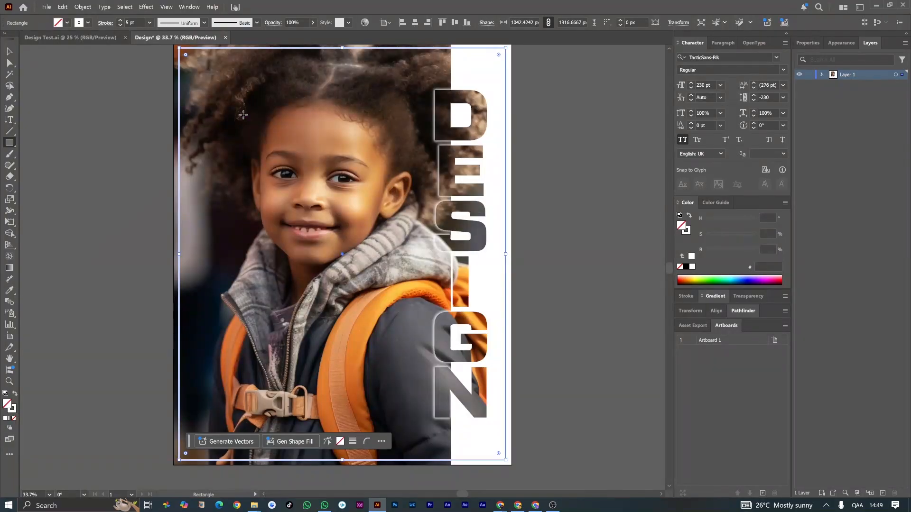
# Set the frame rectangle's stroke weight to 1 pt, centre it horizontally and vertically on the artboard, and deselect it
pyautogui.click(121, 24)
pyautogui.click(121, 24)
pyautogui.click(121, 24)
pyautogui.click(121, 24)
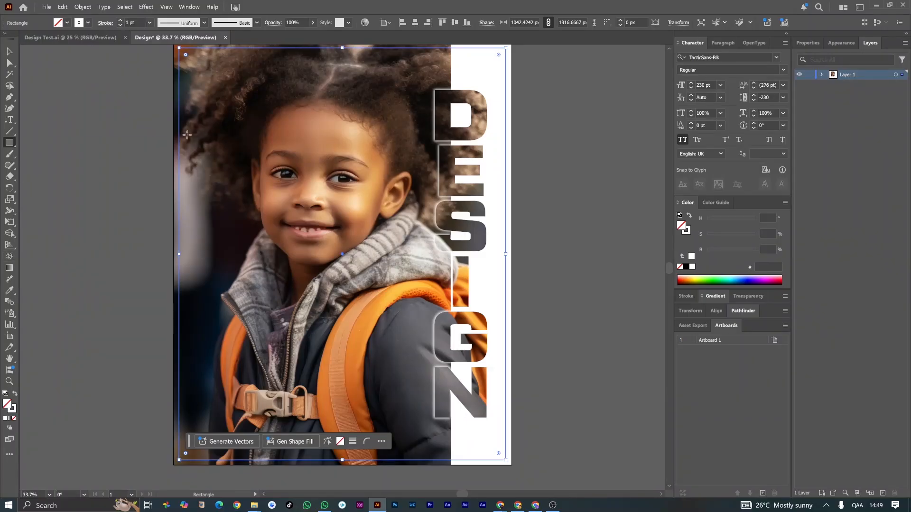
pyautogui.click(416, 22)
pyautogui.click(455, 22)
pyautogui.click(9, 52)
pyautogui.click(95, 71)
pyautogui.scroll(1, 279, 98)
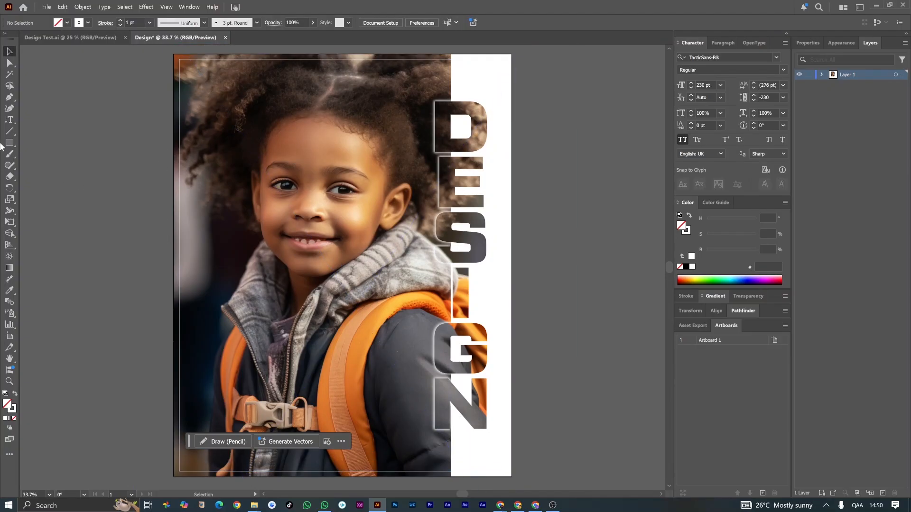
# Add the horizontal text POSTER, rotate it 90 degrees counter-clockwise and place it to the left of the artboard
pyautogui.click(9, 121)
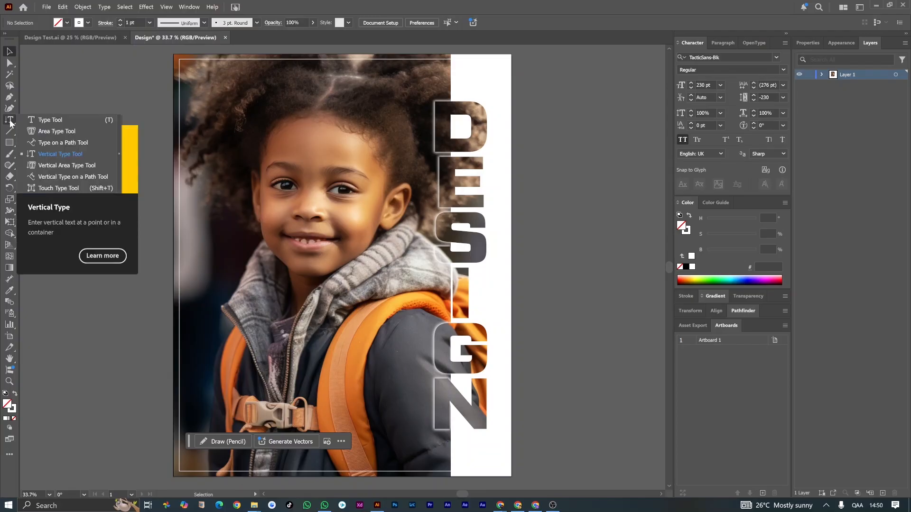
pyautogui.click(42, 119)
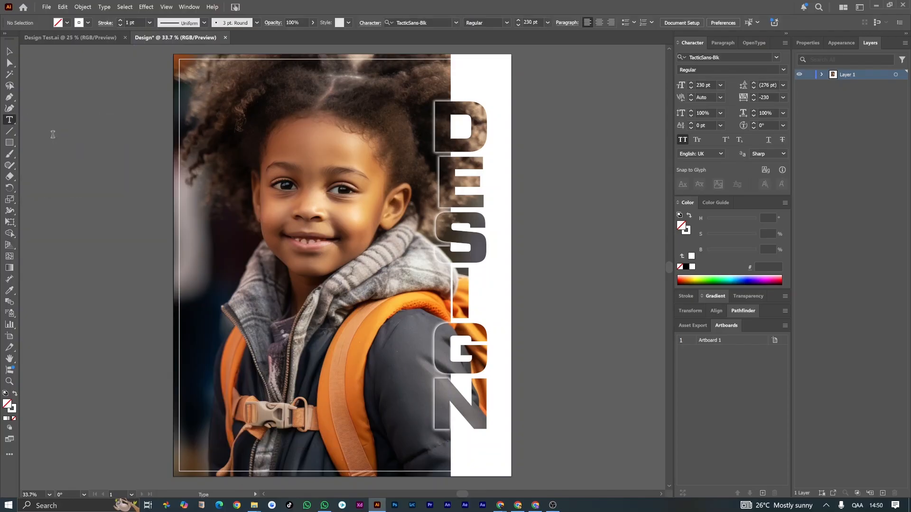
pyautogui.click(53, 137)
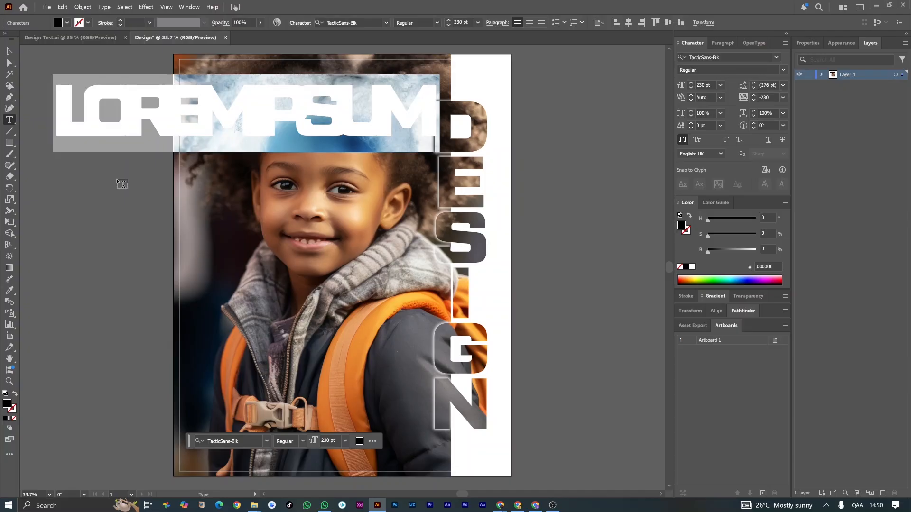
pyautogui.write('POSTER')
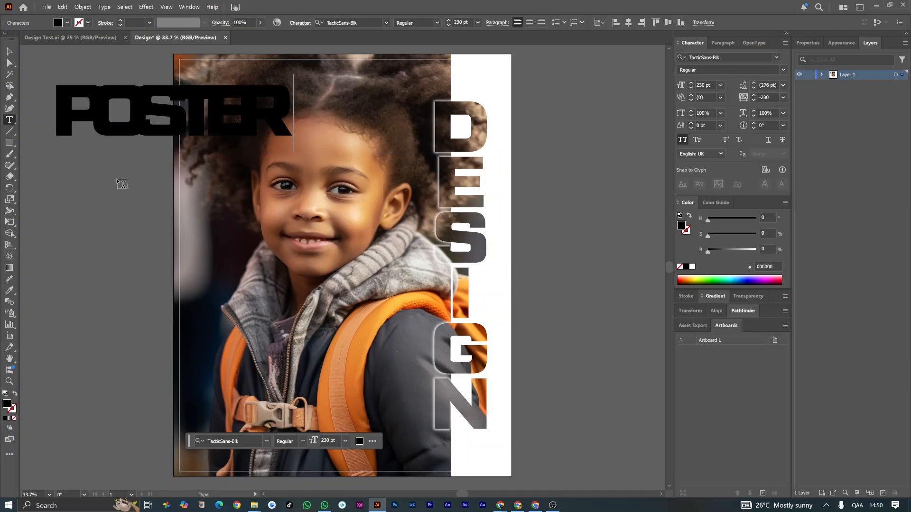
pyautogui.click(10, 51)
pyautogui.moveTo(299, 71); pyautogui.dragTo(143, 49)
pyautogui.moveTo(162, 212); pyautogui.dragTo(130, 268)
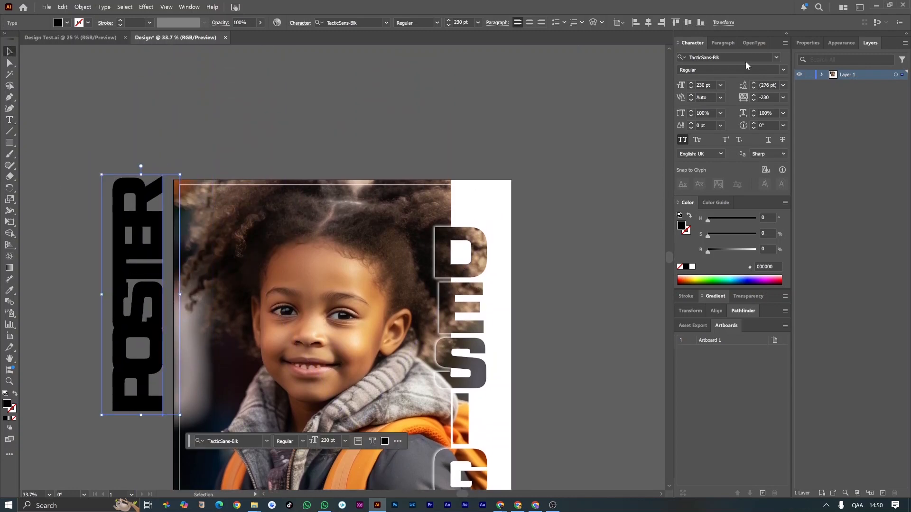
# Set the rotated POSTER text's tracking to 0 and its font size to 72 pt
pyautogui.click(783, 98)
pyautogui.click(793, 172)
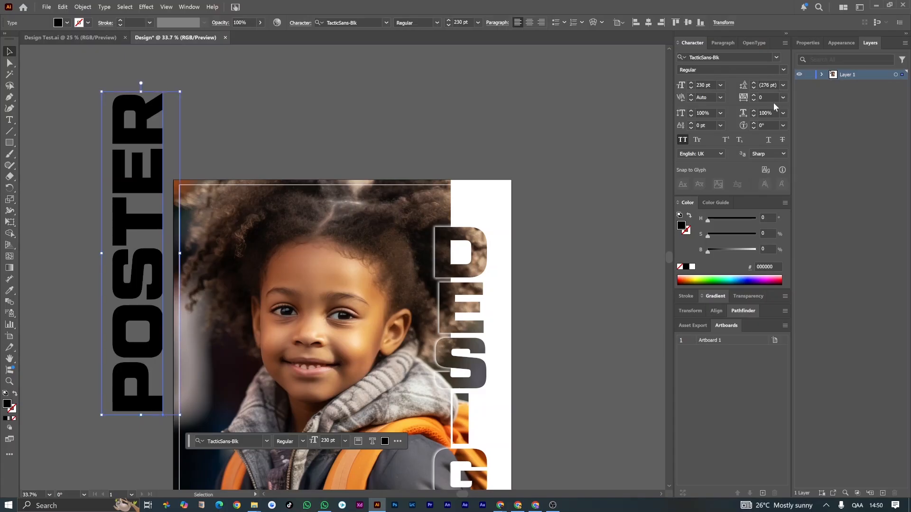
pyautogui.click(721, 86)
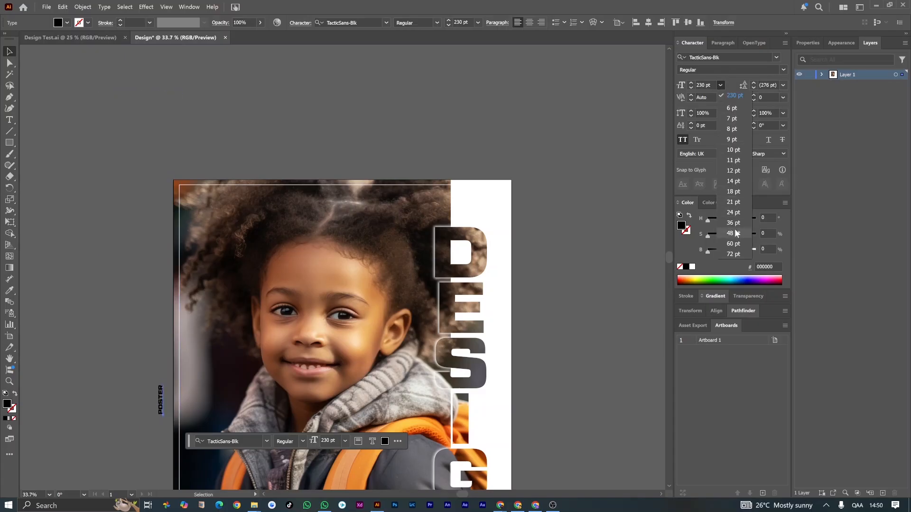
pyautogui.click(733, 254)
# Move the POSTER text away from the artboard, place a copy beside it reading DESIGN, and shift that copy slightly upward
pyautogui.moveTo(156, 352); pyautogui.dragTo(111, 269)
pyautogui.press('t')
pyautogui.click(112, 265)
pyautogui.doubleClick(113, 265)
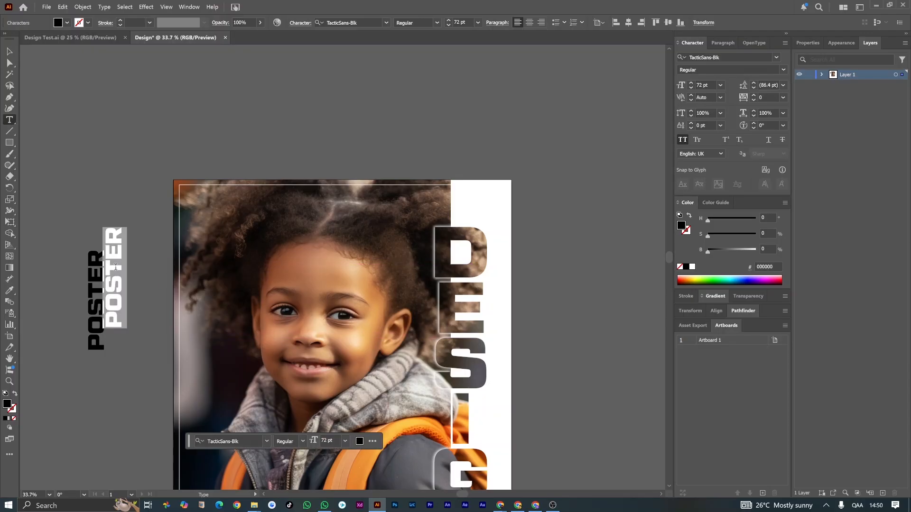
pyautogui.click(116, 267)
pyautogui.doubleClick(125, 291)
pyautogui.write('DESIGN')
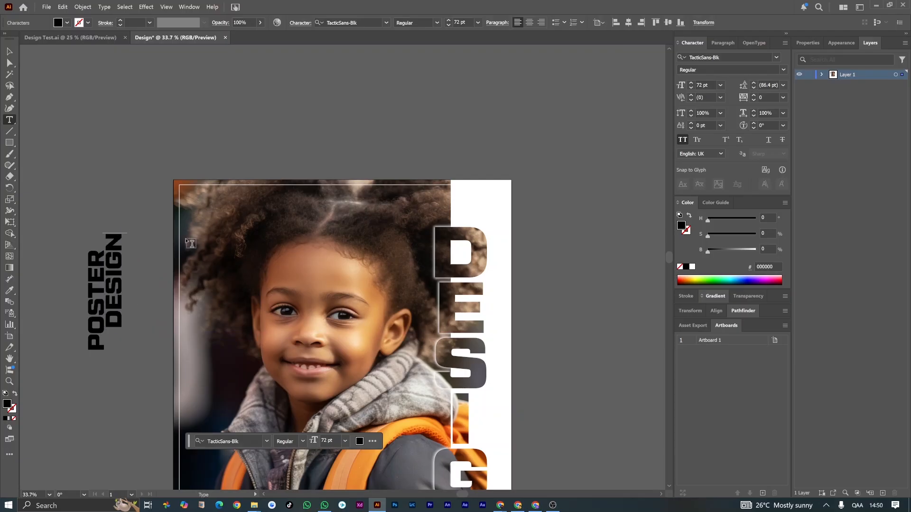
pyautogui.click(10, 51)
pyautogui.moveTo(120, 267); pyautogui.dragTo(118, 260)
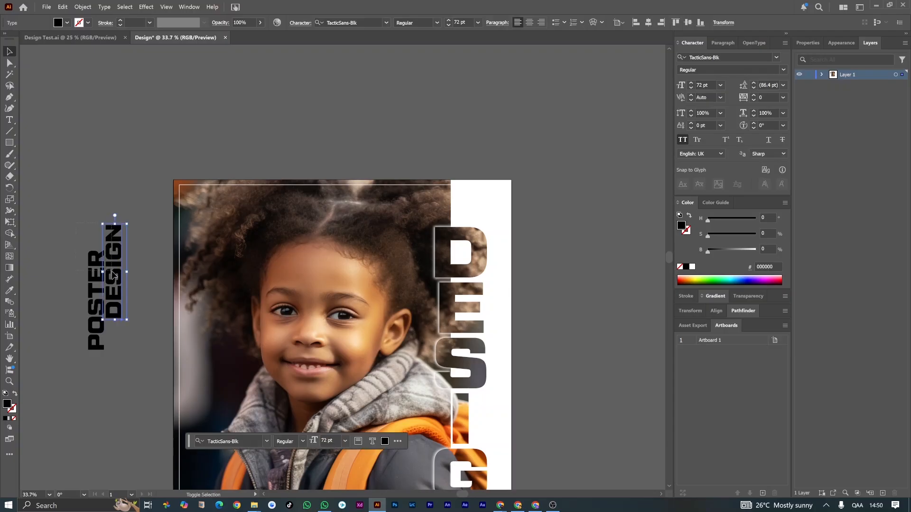
# Fill the small POSTER and DESIGN texts with white (ffffff), and copy the frame rectangle's outline style onto both with the Eyedropper
pyautogui.keyDown('shift'); pyautogui.click(97, 308); pyautogui.keyUp('shift')
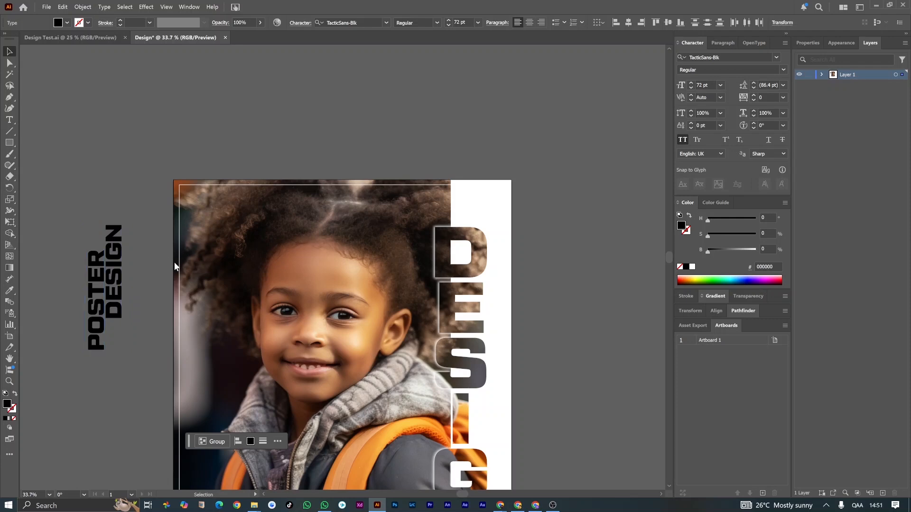
pyautogui.moveTo(39, 194); pyautogui.dragTo(16, 174)
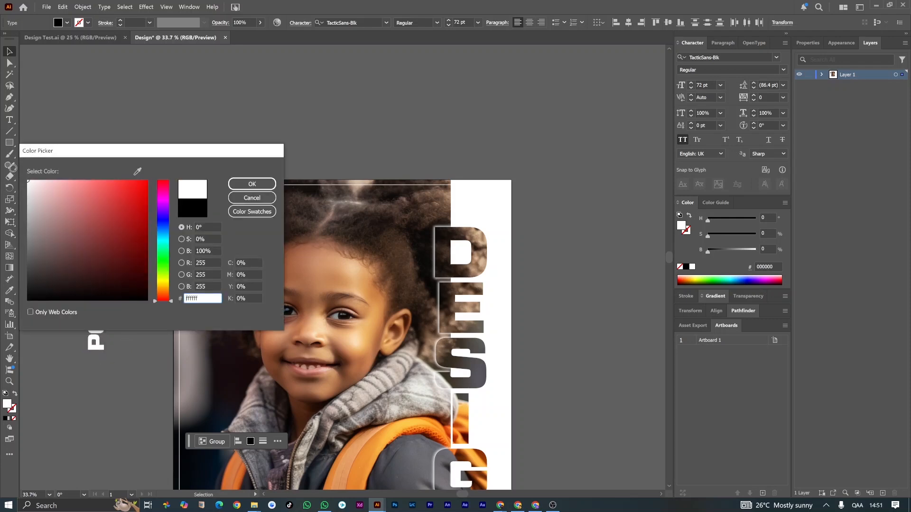
pyautogui.click(250, 184)
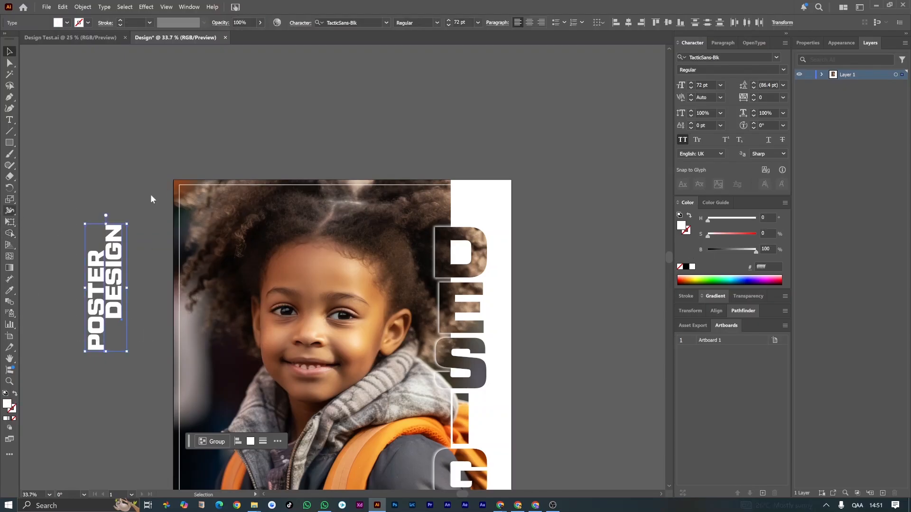
pyautogui.press('i')
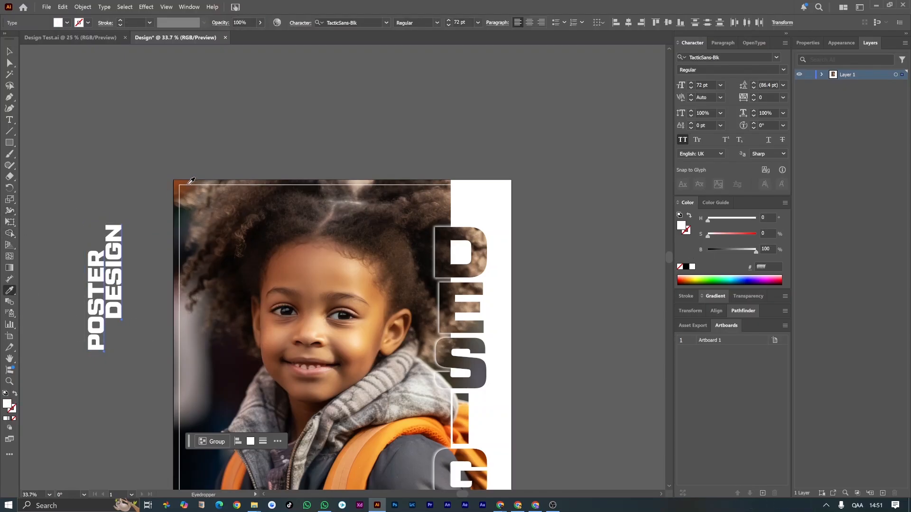
pyautogui.click(189, 184)
# Place the outlined POSTER and DESIGN texts in the photo's upper left area, enlarge them to about 83 pt, and deselect them
pyautogui.press('v')
pyautogui.moveTo(114, 285); pyautogui.dragTo(224, 264)
pyautogui.moveTo(236, 330); pyautogui.dragTo(243, 351)
pyautogui.moveTo(223, 264); pyautogui.dragTo(221, 265)
pyautogui.scroll(-2, 267, 230)
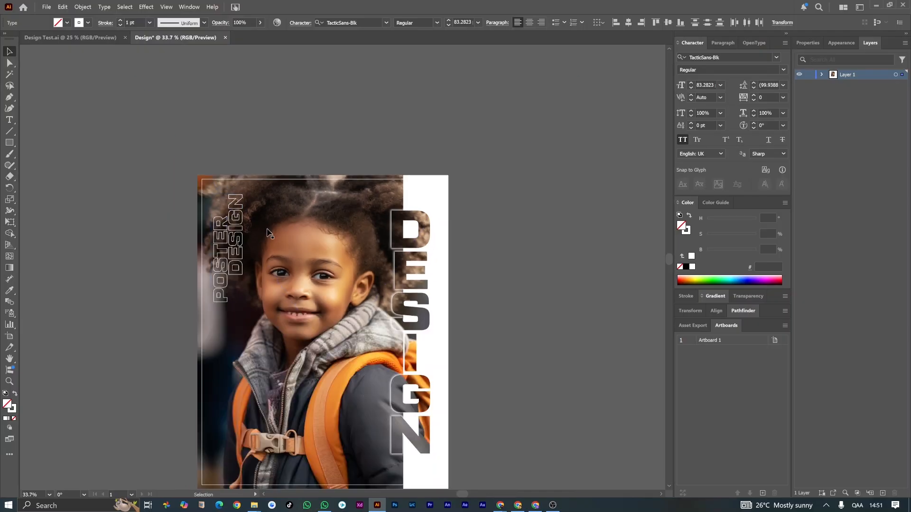
pyautogui.scroll(-2, 272, 226)
pyautogui.scroll(1, 275, 373)
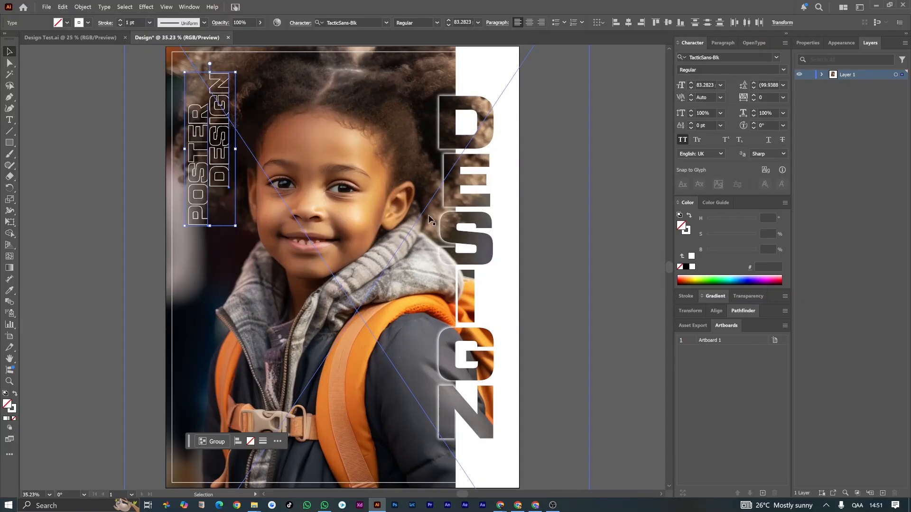
pyautogui.click(611, 156)
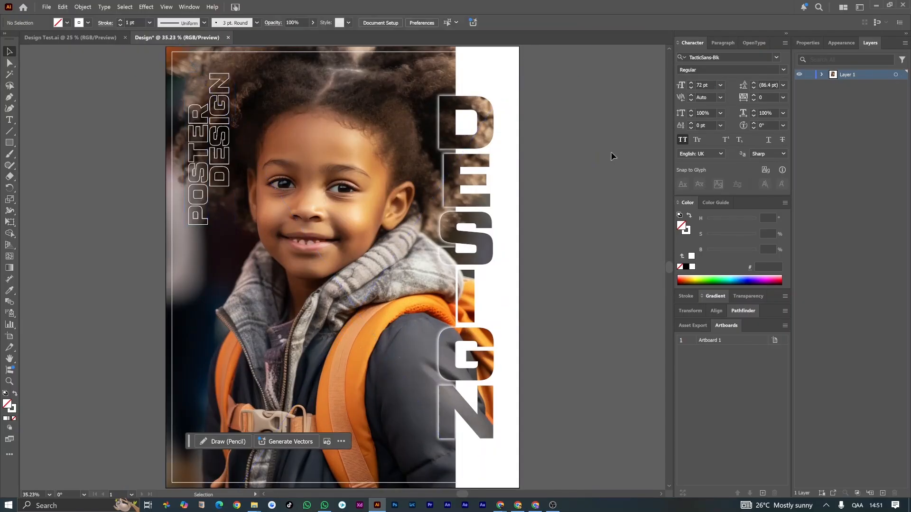
# Add a horizontal text reading CREATIVE to the left of the artboard, beginning level with the girl's chin
pyautogui.click(9, 120)
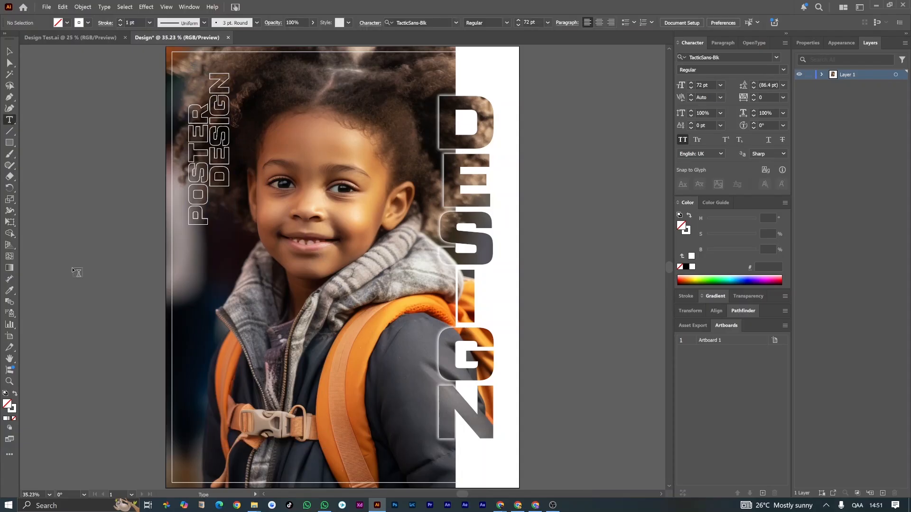
pyautogui.click(73, 268)
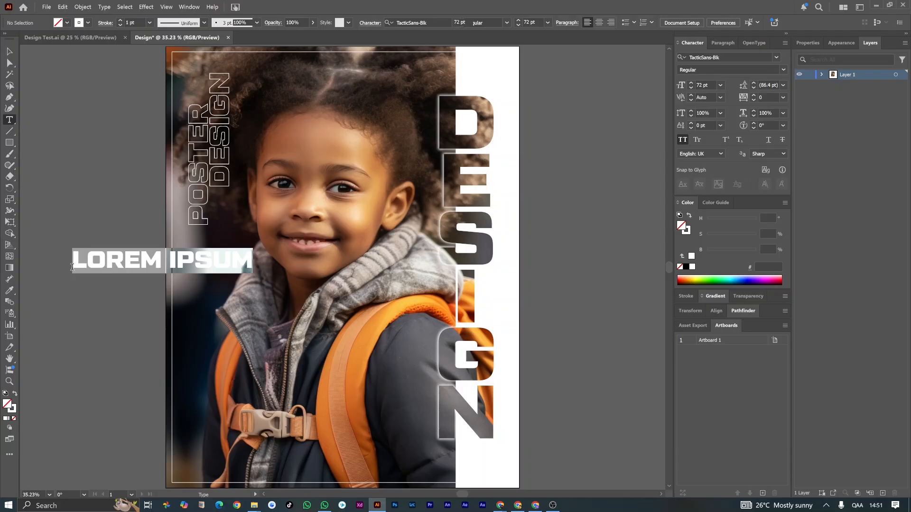
pyautogui.write('CREAT')
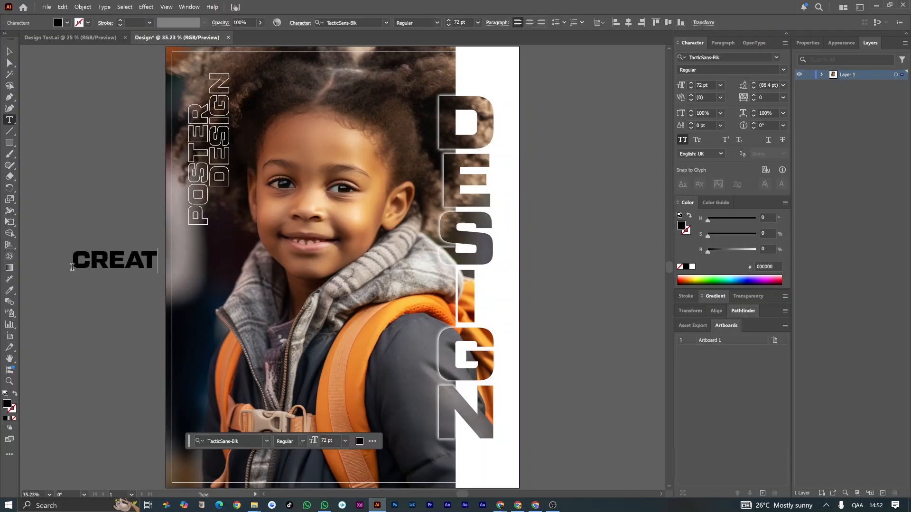
pyautogui.write('IVE')
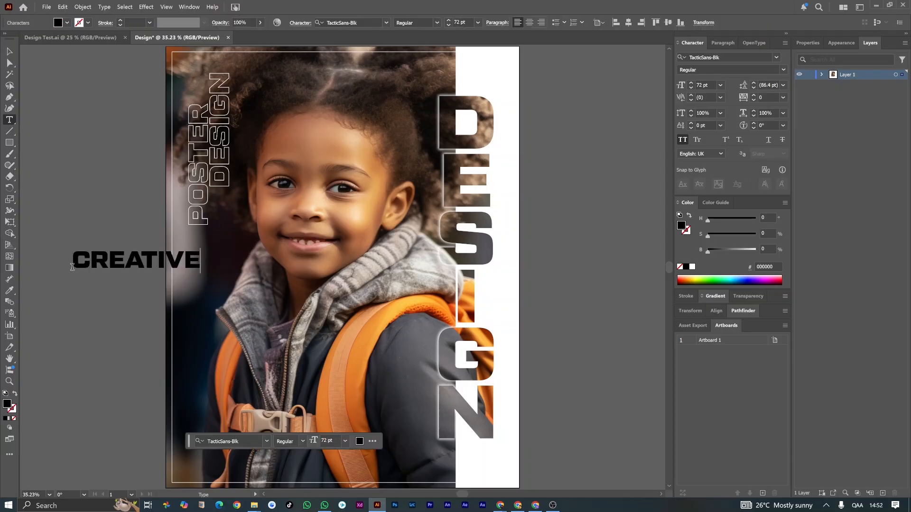
# Set the CREATIVE text's font to Photograph Signature, turn off All Caps, and activate the Type tool
pyautogui.click(9, 51)
pyautogui.click(124, 260)
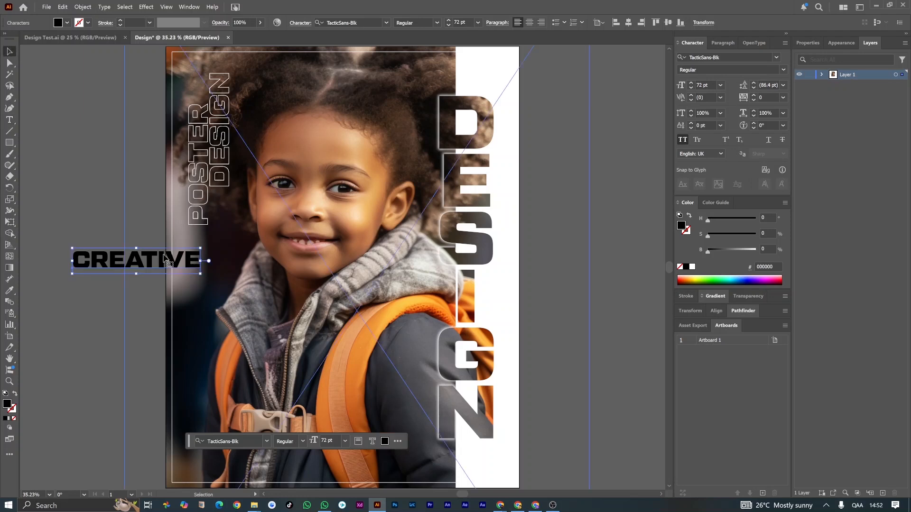
pyautogui.click(772, 57)
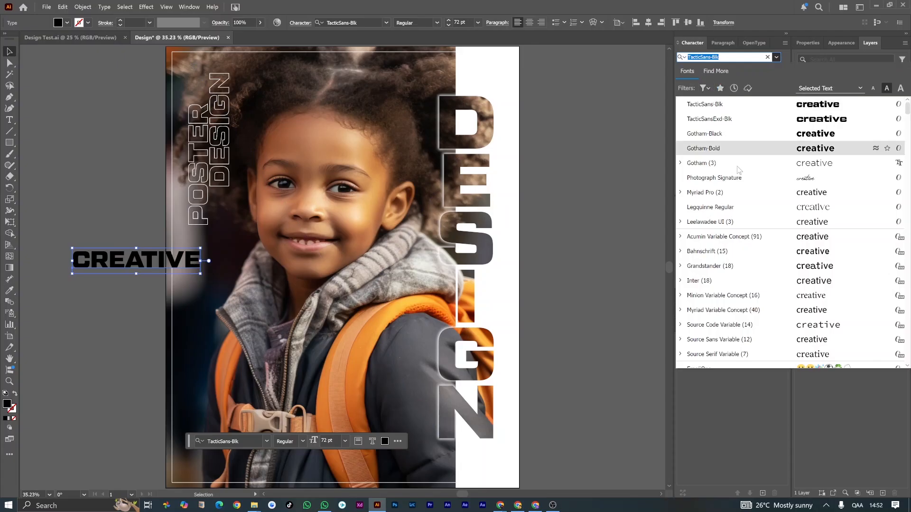
pyautogui.click(714, 178)
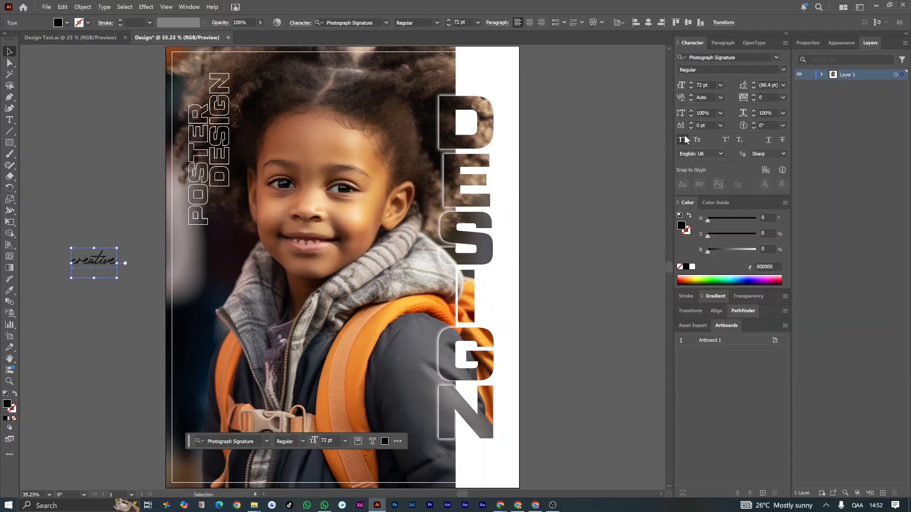
pyautogui.press('t')
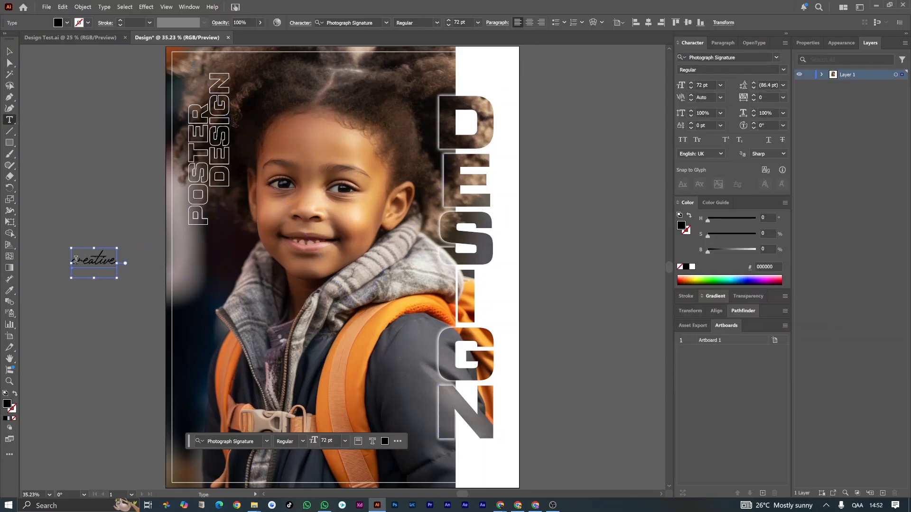
# Capitalize the script text's first letter to read Creative, and place it over the photo's lower left area, enlarged to about 193 pt
pyautogui.click(75, 262)
pyautogui.click(9, 52)
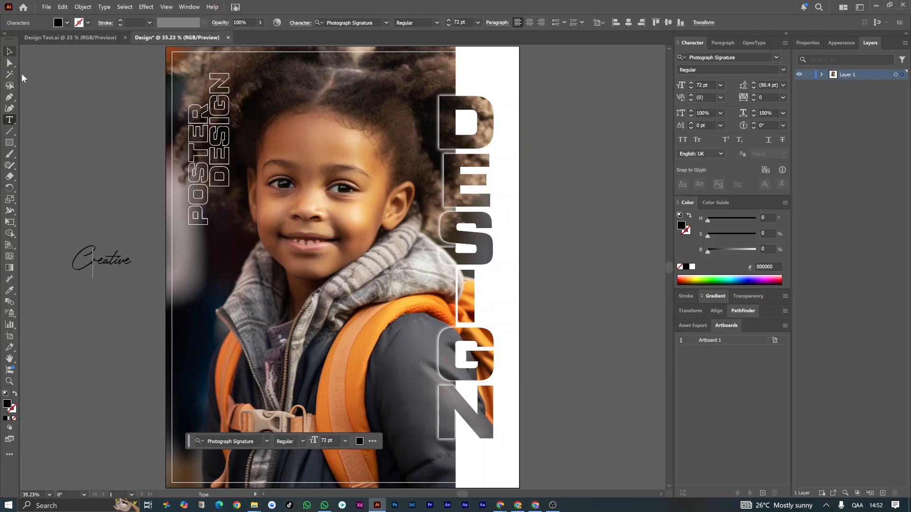
pyautogui.moveTo(175, 231); pyautogui.dragTo(288, 442)
pyautogui.moveTo(406, 382); pyautogui.dragTo(364, 413)
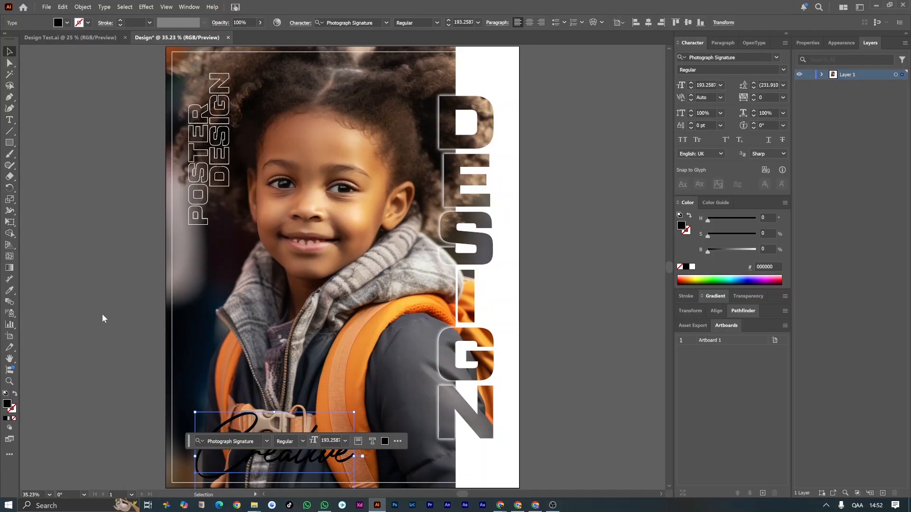
# Fill the Creative script text with white (ffffff)
pyautogui.doubleClick(8, 404)
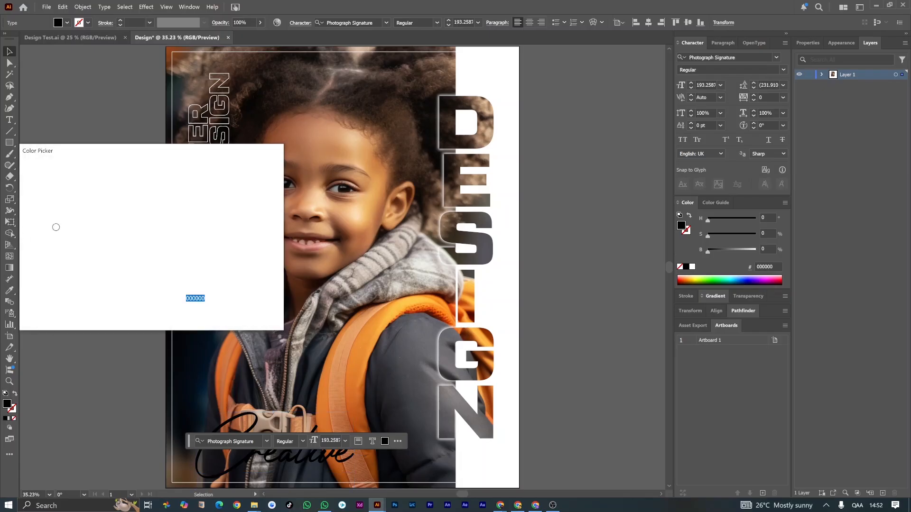
pyautogui.moveTo(56, 209)
pyautogui.mouseDown()
pyautogui.moveTo(28, 181)
pyautogui.moveTo(27, 164)
pyautogui.mouseUp()
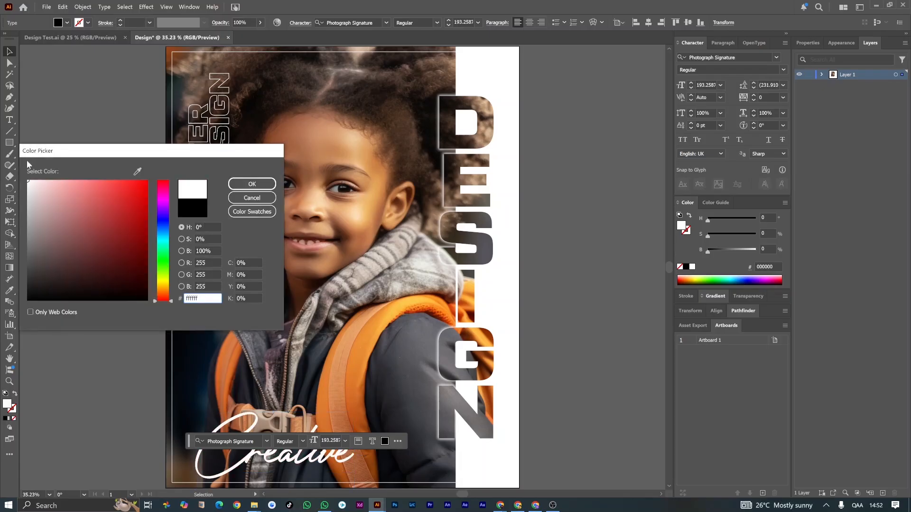
pyautogui.click(252, 184)
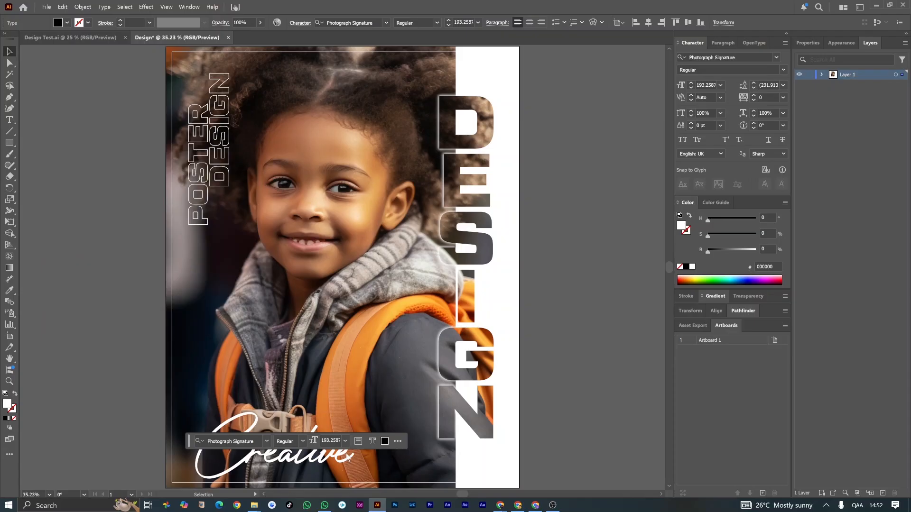
# Move the Creative text slightly closer to the frame's lower left corner, shrink it to about 171 pt, and deselect it
pyautogui.click(299, 464)
pyautogui.moveTo(296, 461); pyautogui.dragTo(287, 459)
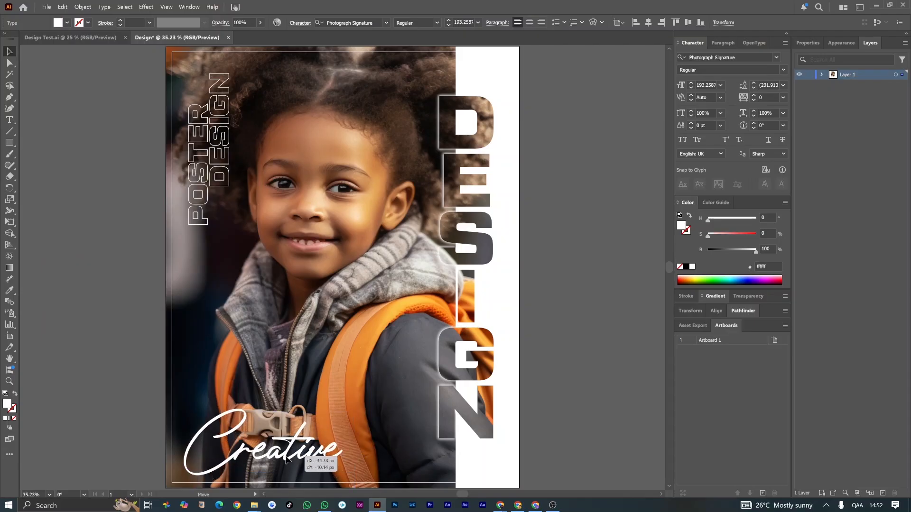
pyautogui.moveTo(321, 419)
pyautogui.mouseDown()
pyautogui.moveTo(338, 414)
pyautogui.moveTo(324, 419)
pyautogui.mouseUp()
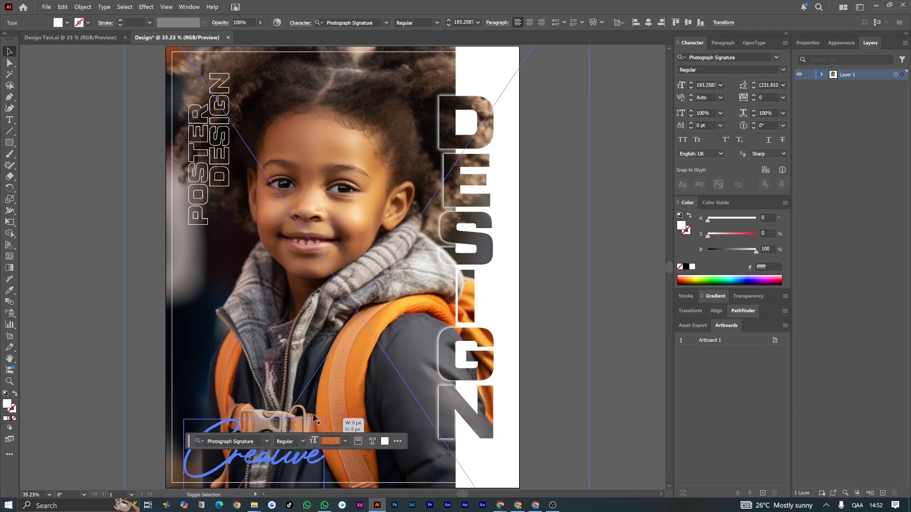
pyautogui.click(81, 152)
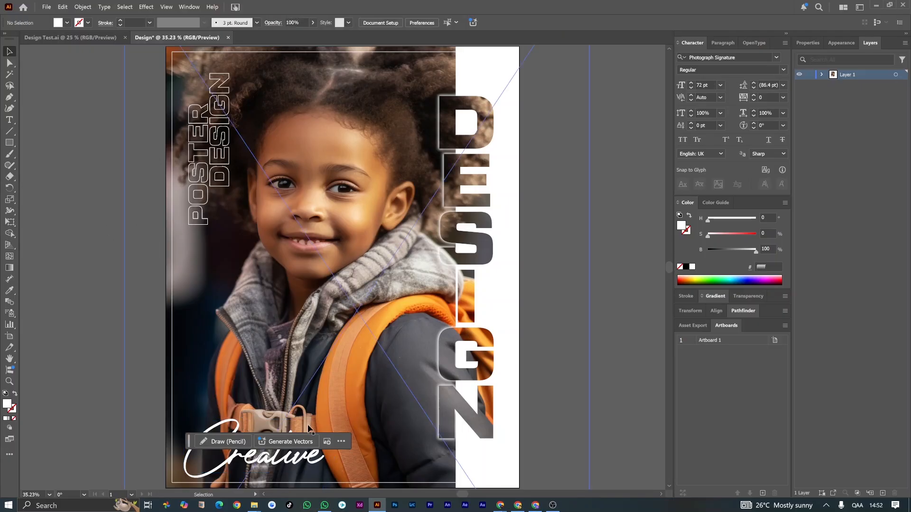
# Reset the contextual task bar's position and move it clear of the Creative text, beside the artboard's lower right corner
pyautogui.click(340, 442)
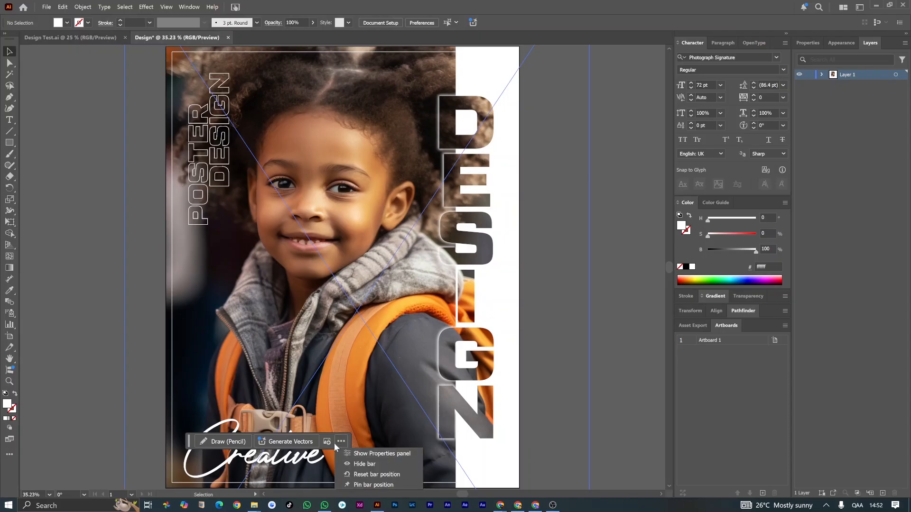
pyautogui.click(376, 474)
pyautogui.moveTo(556, 407)
pyautogui.mouseDown()
pyautogui.moveTo(658, 413)
pyautogui.moveTo(675, 462)
pyautogui.moveTo(684, 459)
pyautogui.mouseUp()
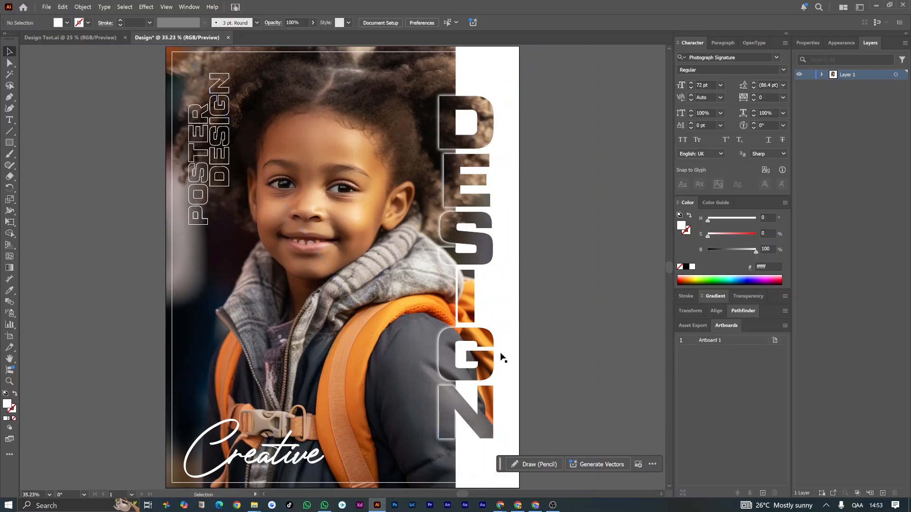
# Select the Creative script text in the photo's lower left area
pyautogui.scroll(-2, 384, 385)
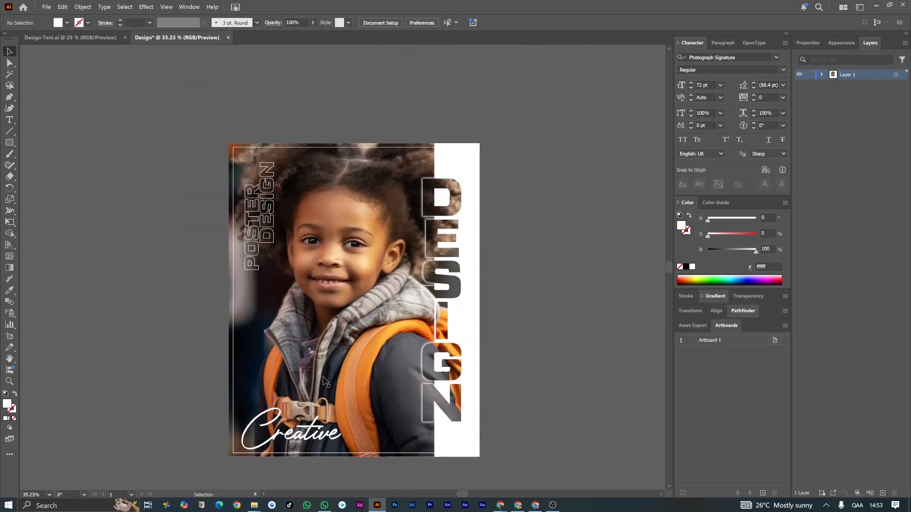
pyautogui.scroll(1, 240, 372)
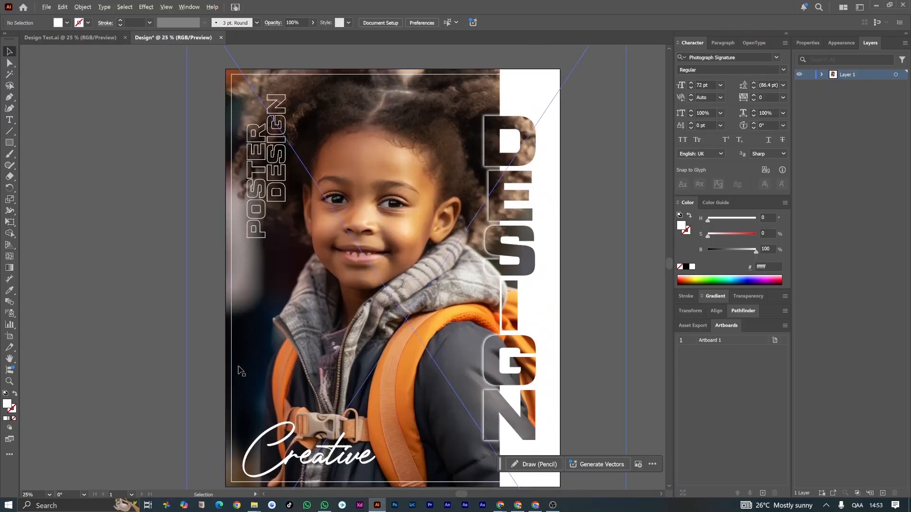
pyautogui.hscroll(2, 241, 372)
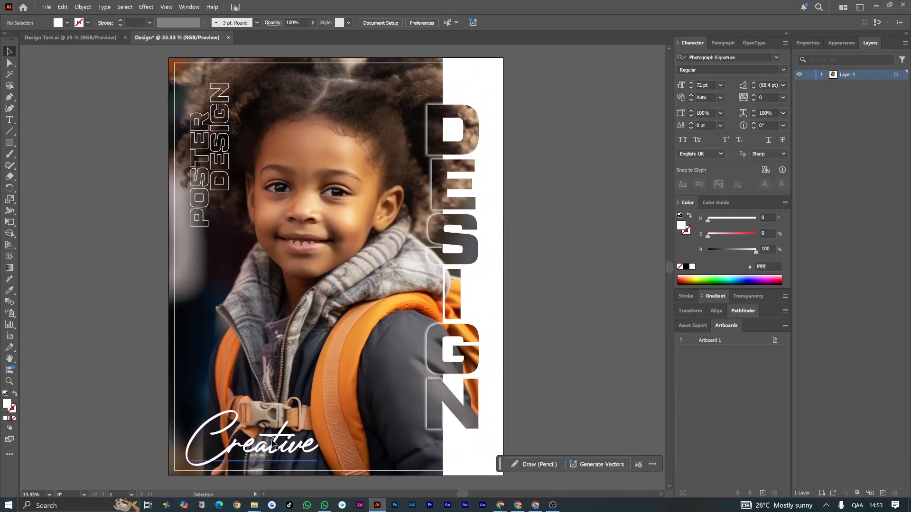
pyautogui.click(311, 435)
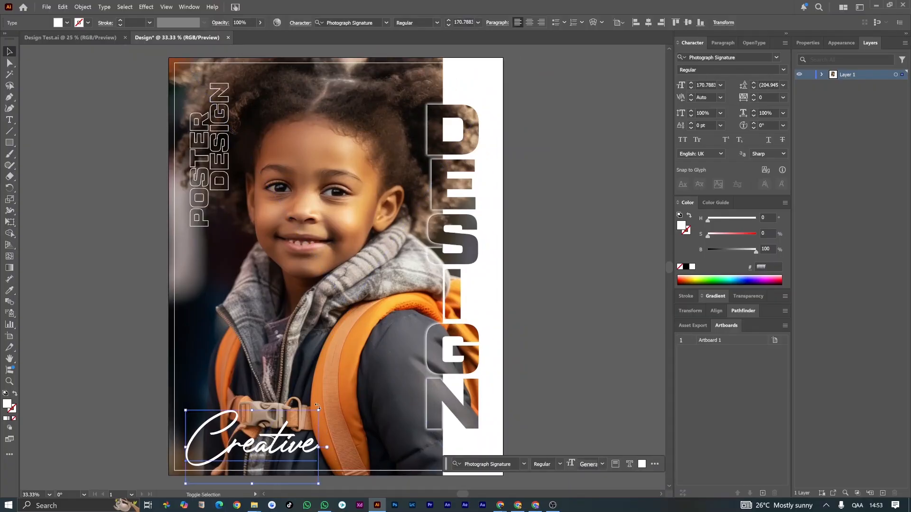